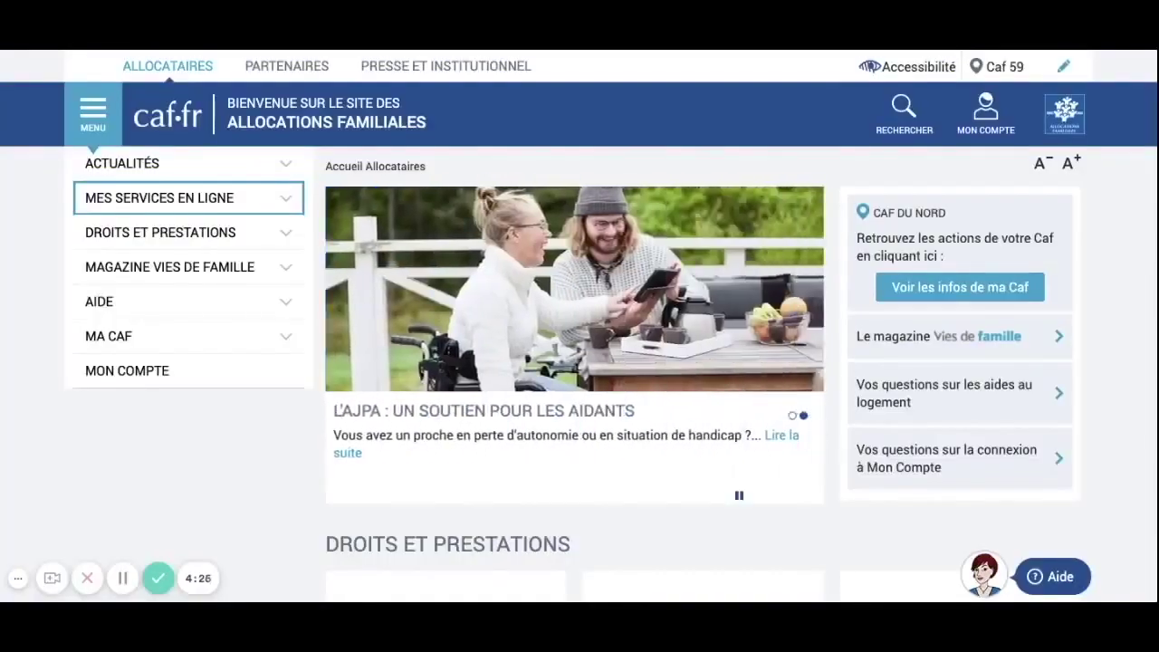
Step: Expand the Mes services en ligne section in the allocataires home page's left menu
click(243, 200)
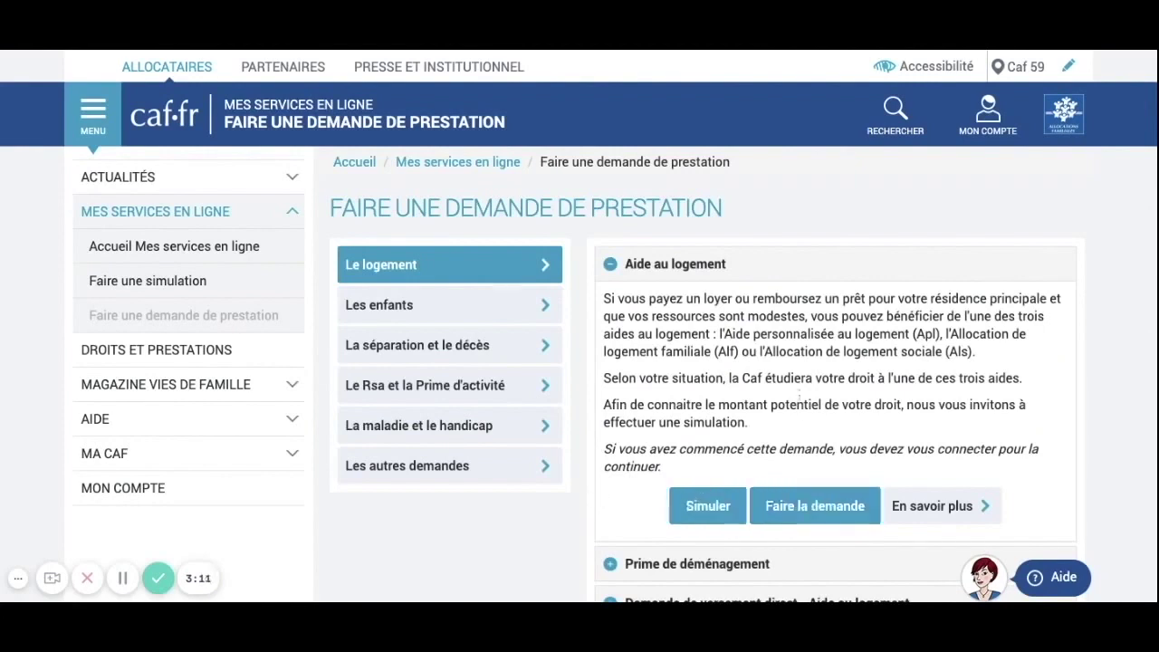
Step: Start the Aide au logement request and choose to create a new account
click(820, 505)
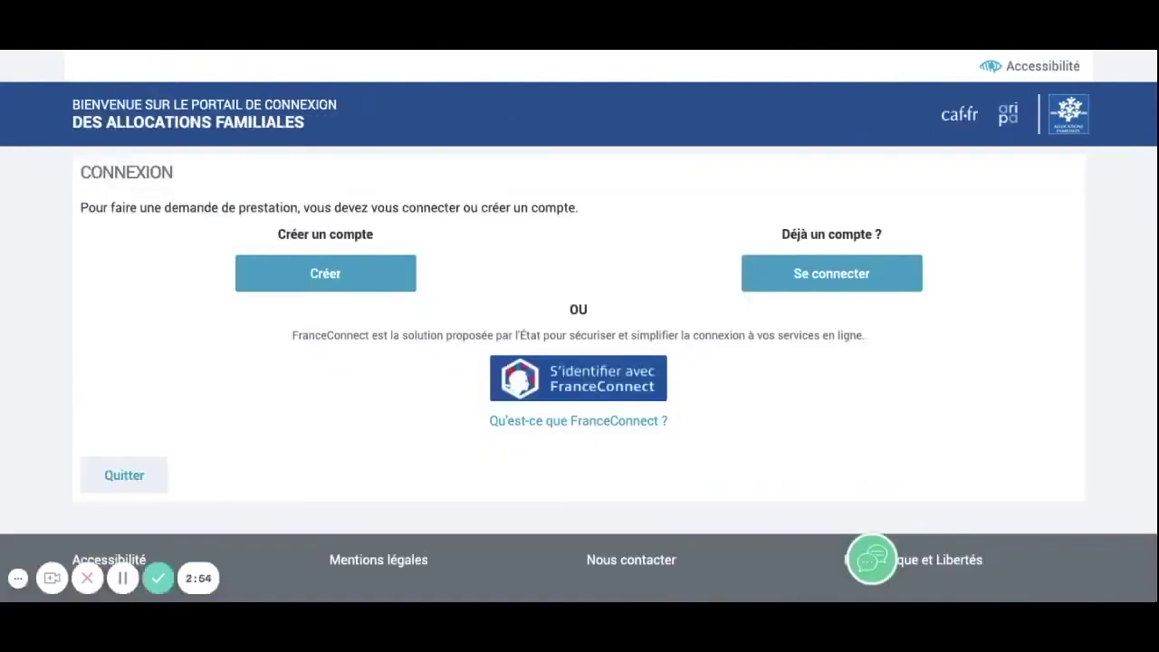
click(301, 294)
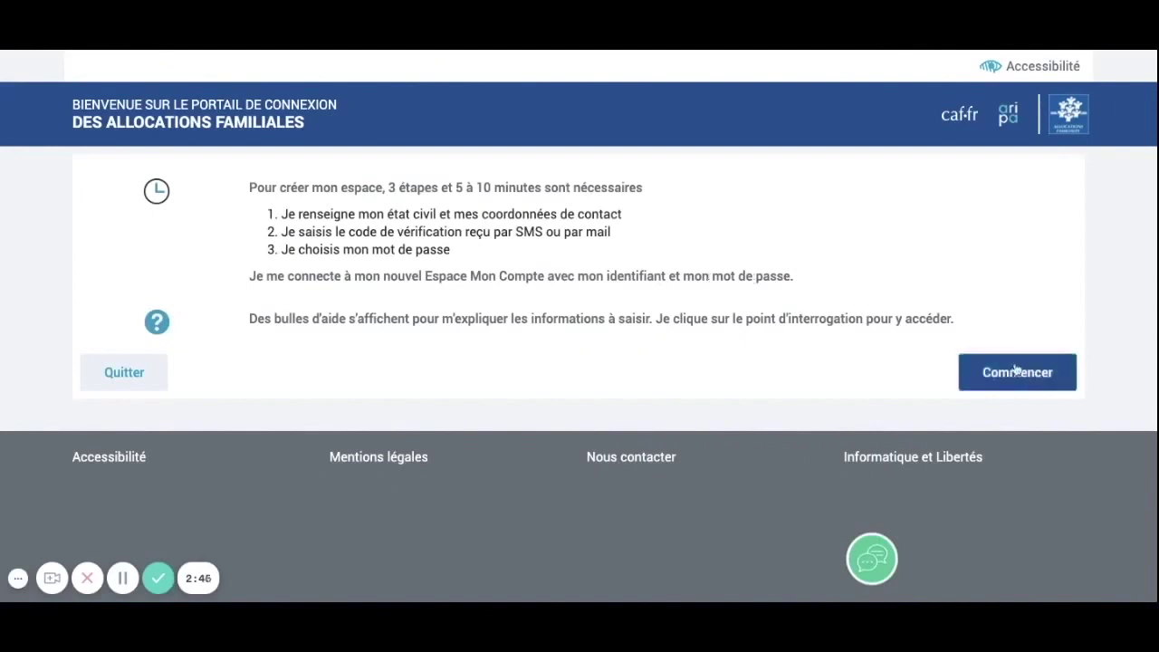
Step: Begin account creation and scroll through the blank État civil identity form
click(1017, 371)
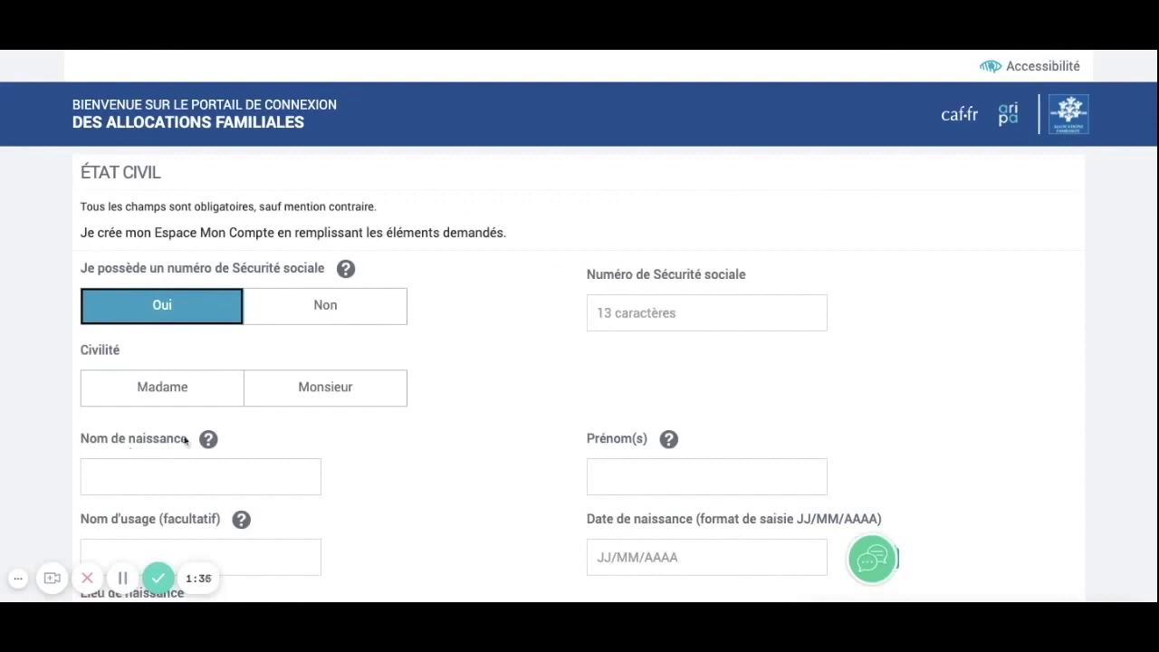
scroll(225, 414, down, 1)
scroll(354, 419, down, 3)
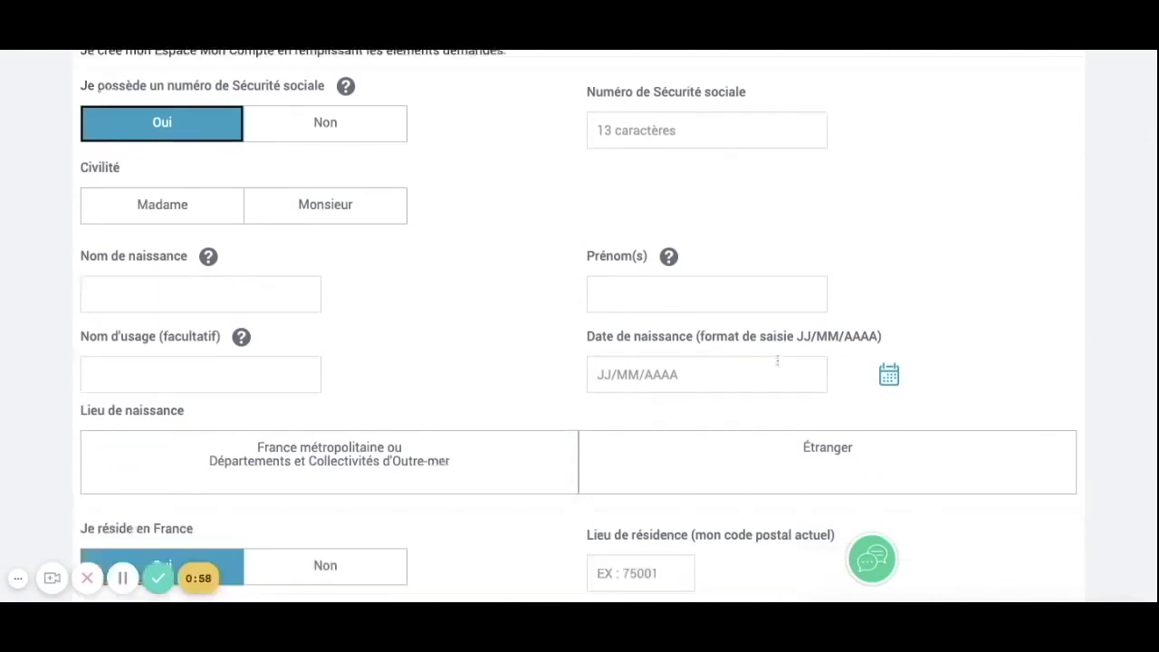
scroll(684, 364, down, 3)
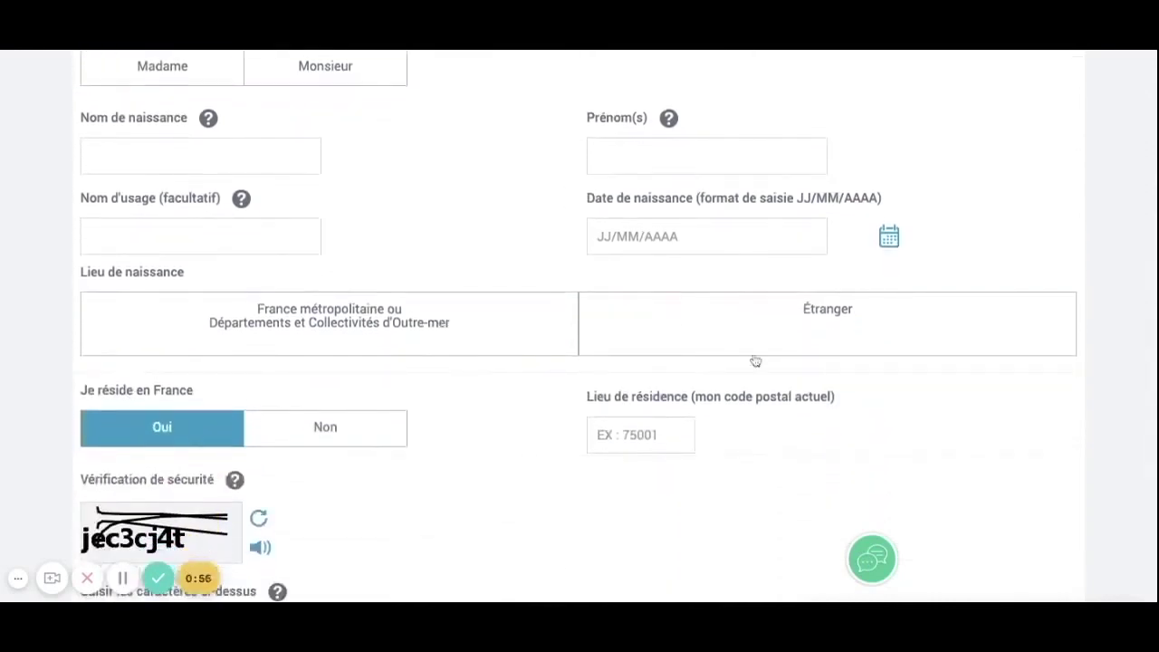
scroll(481, 455, down, 1)
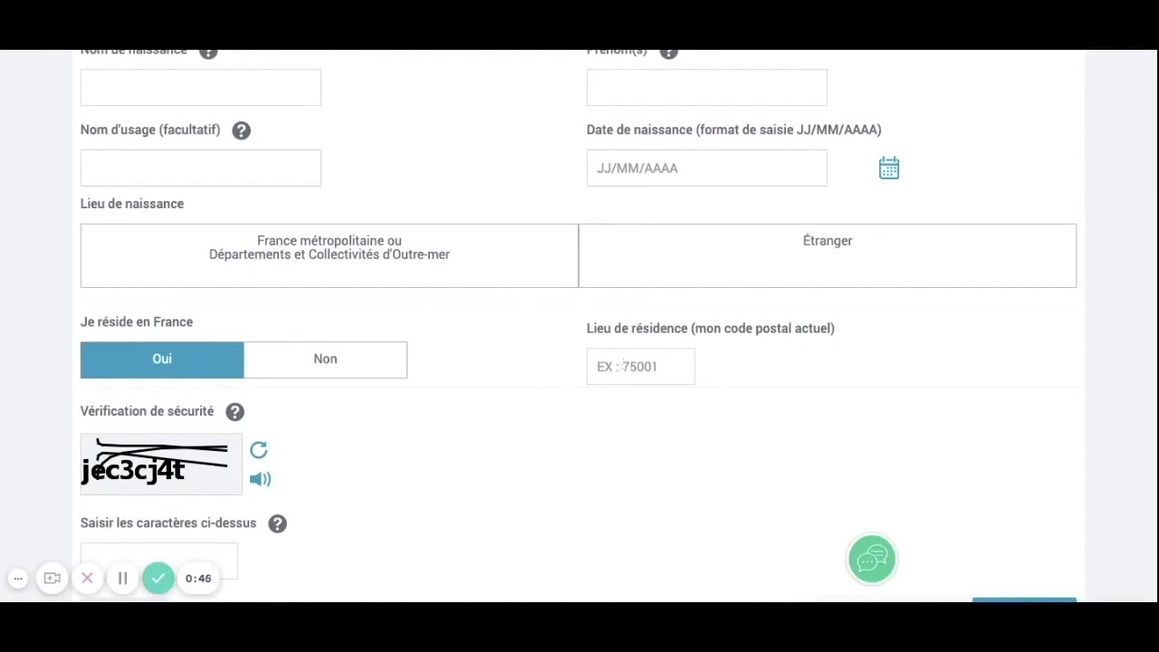
scroll(102, 497, down, 1)
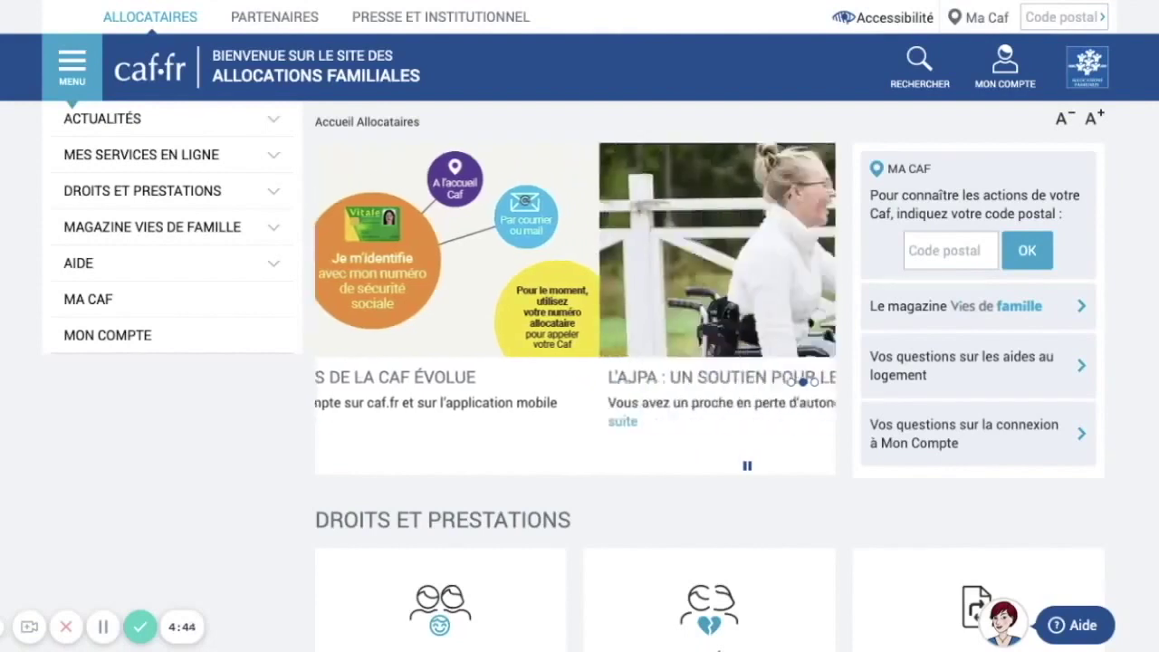
Step: Log in to Mon Compte with the temporary identifier and password
click(1003, 79)
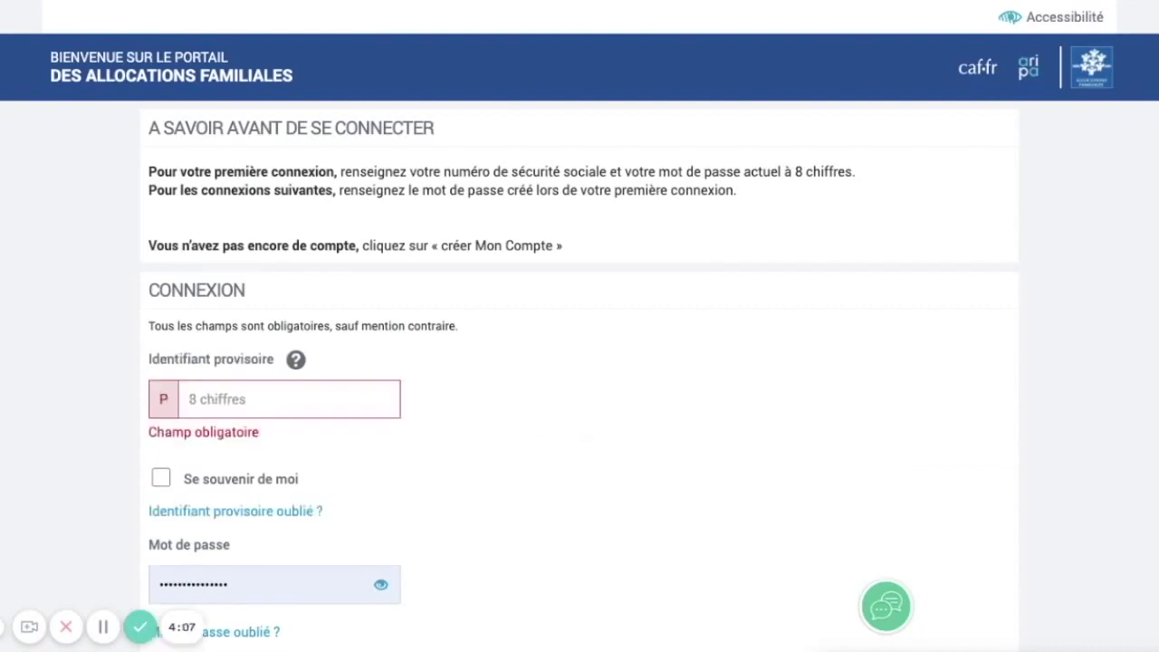
click(272, 399)
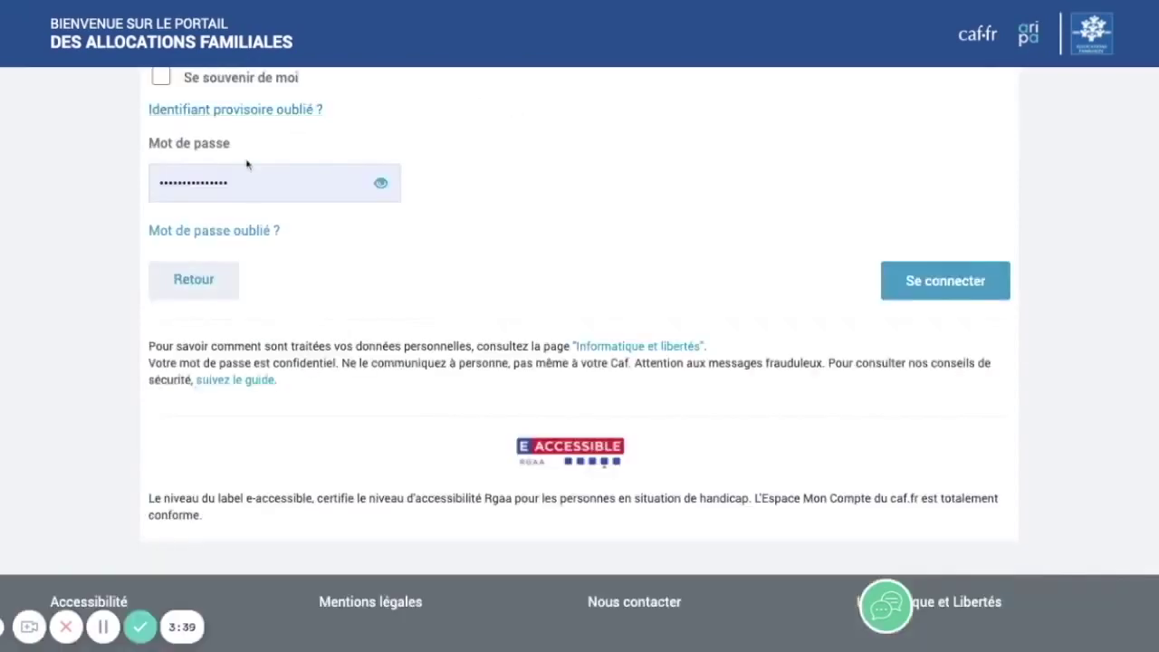
click(924, 302)
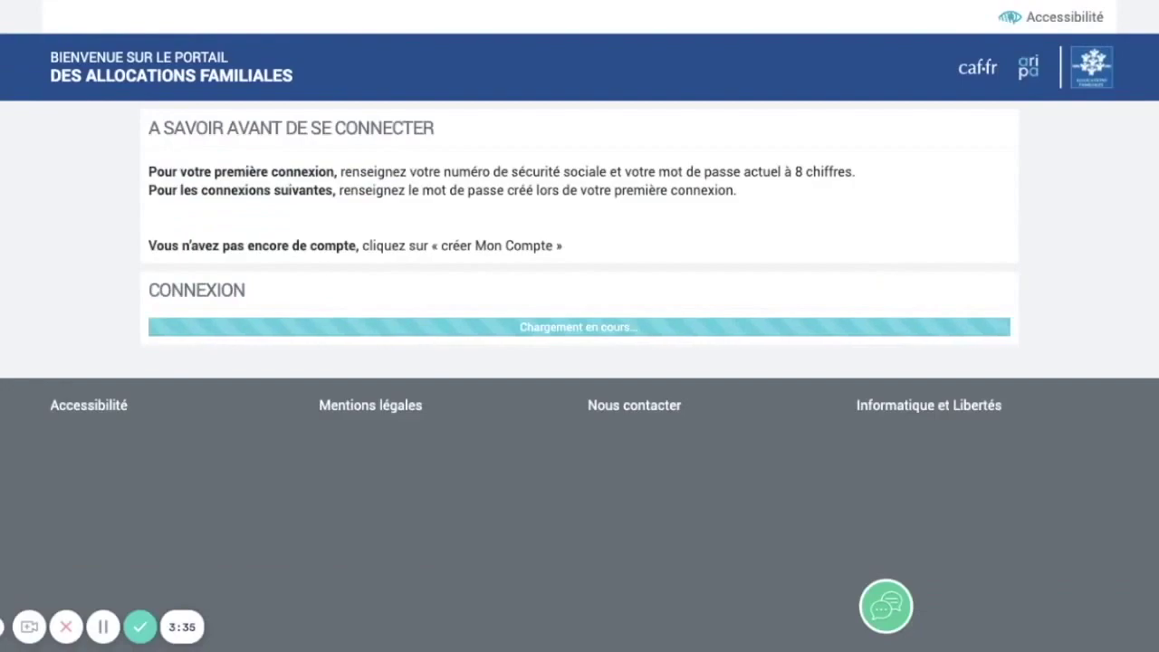
Step: Accept the general terms of use and continue to the account home page
scroll(471, 344, down, 10)
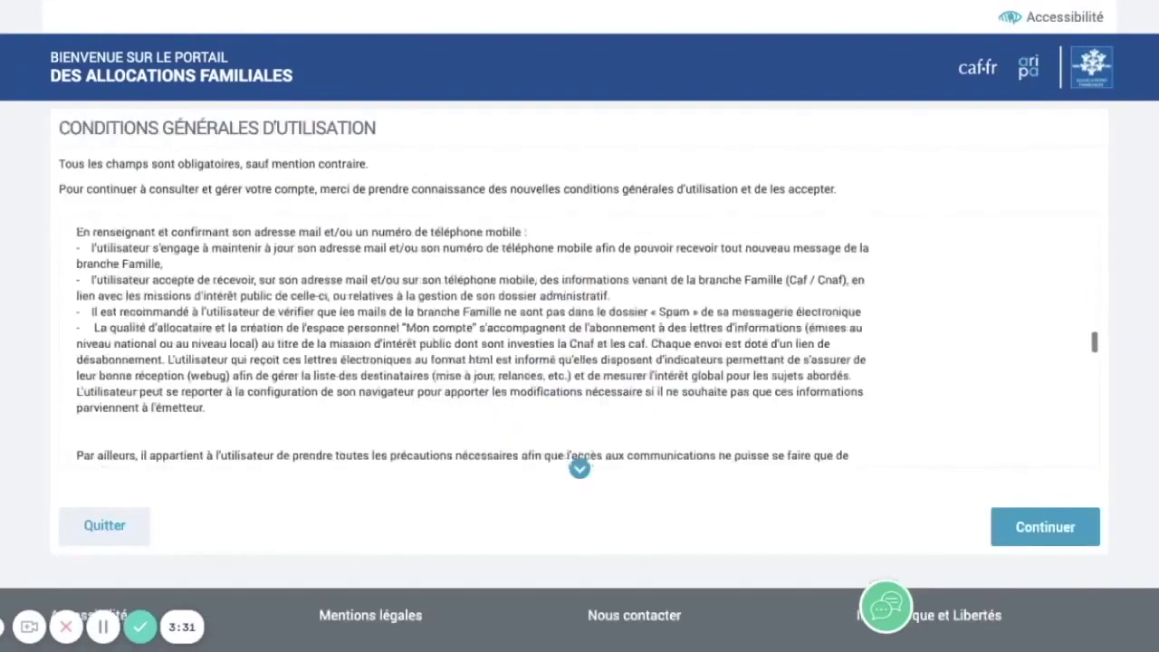
scroll(471, 344, down, 5)
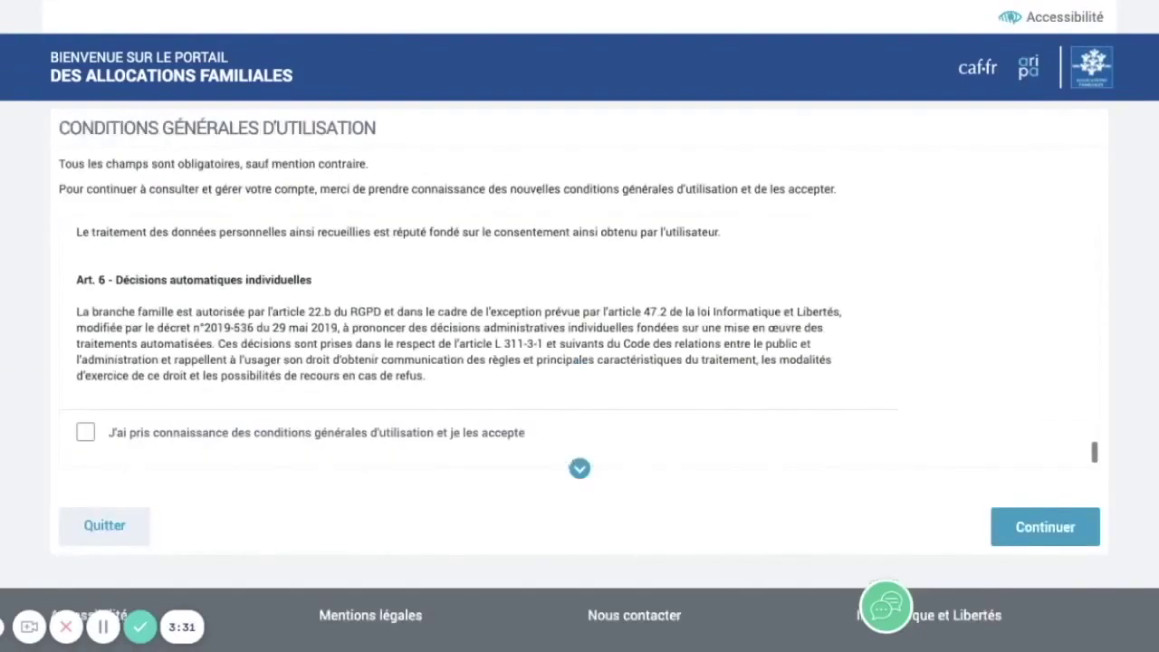
click(83, 417)
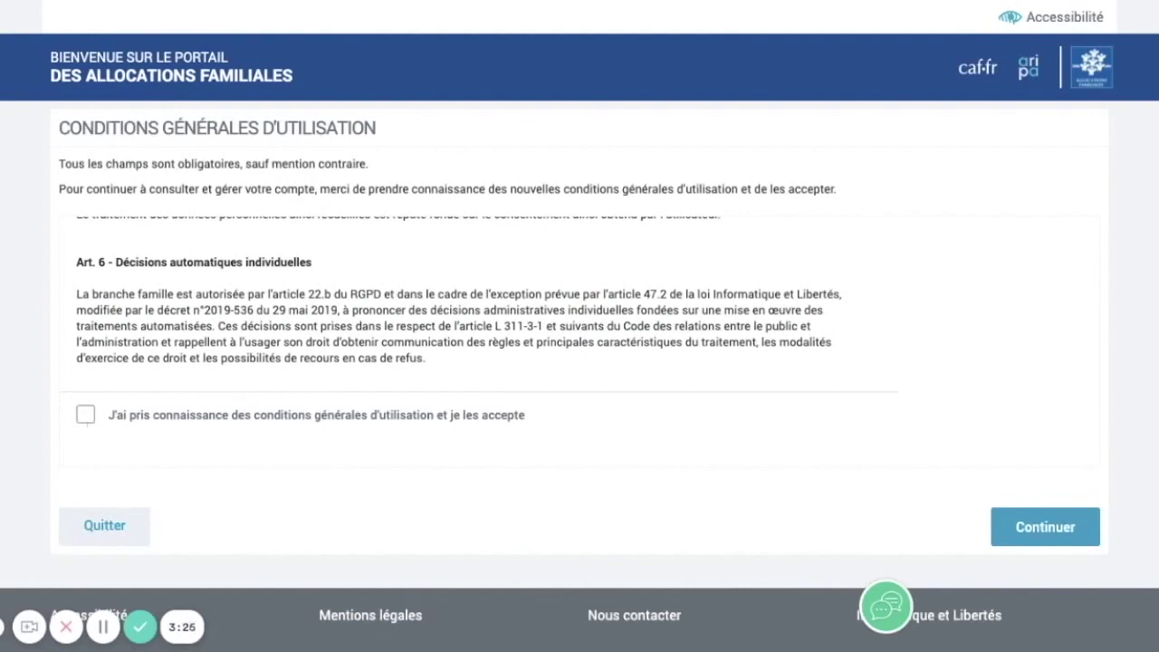
click(1047, 529)
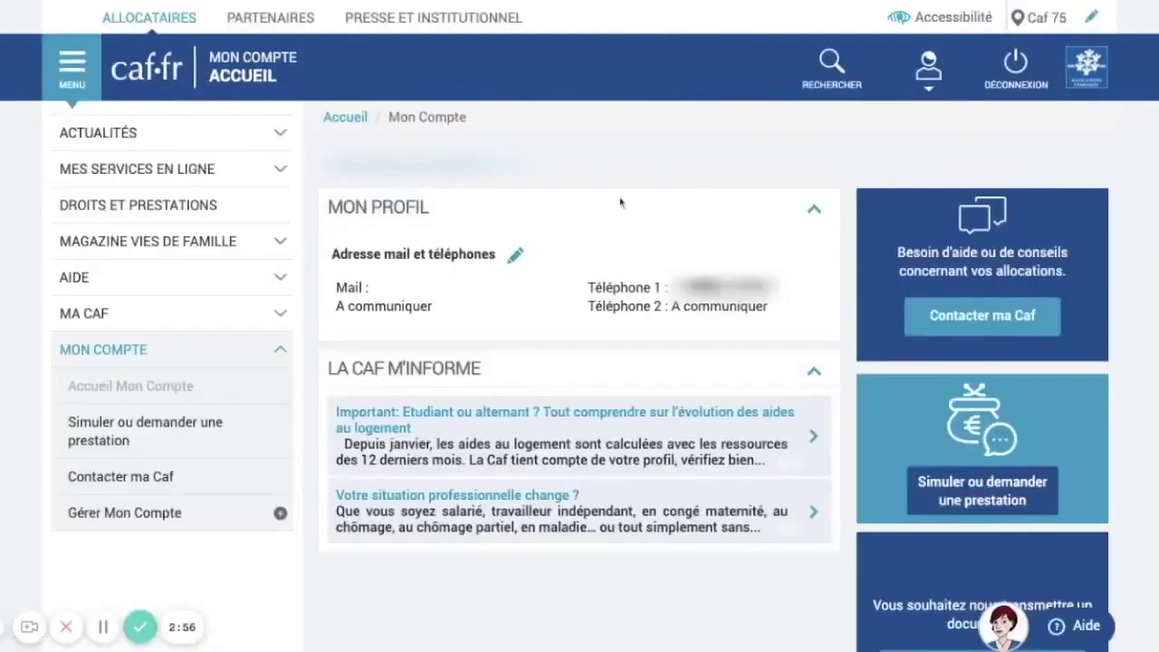
Step: From Mes services en ligne, begin the five-step housing aid request
click(225, 178)
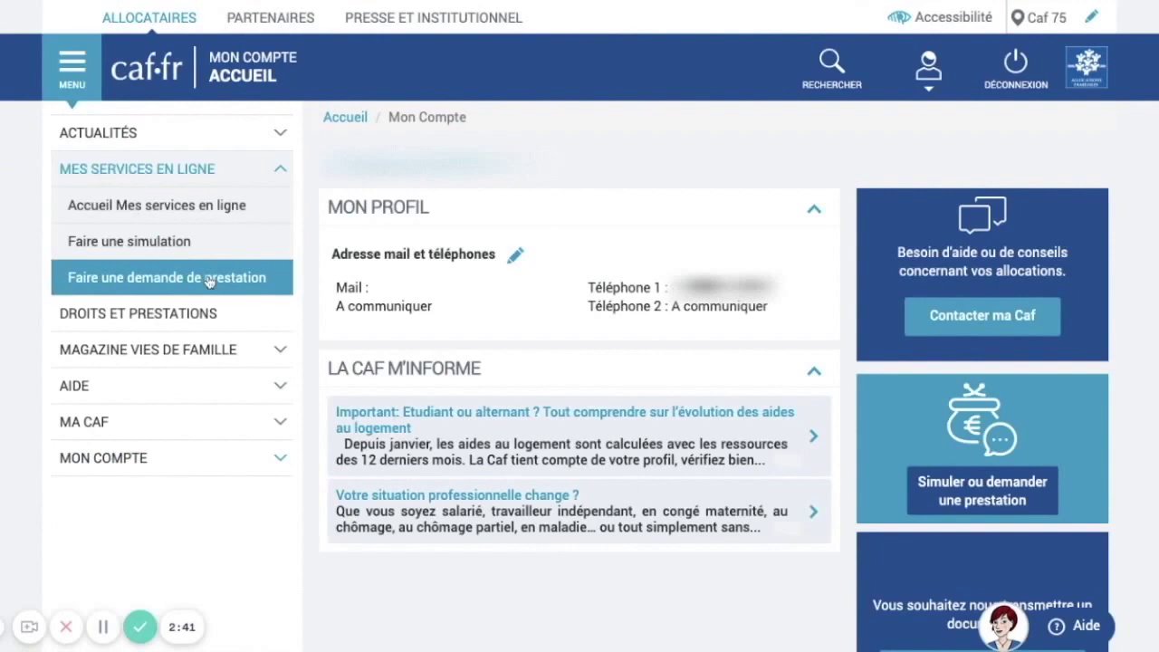
click(208, 279)
click(828, 442)
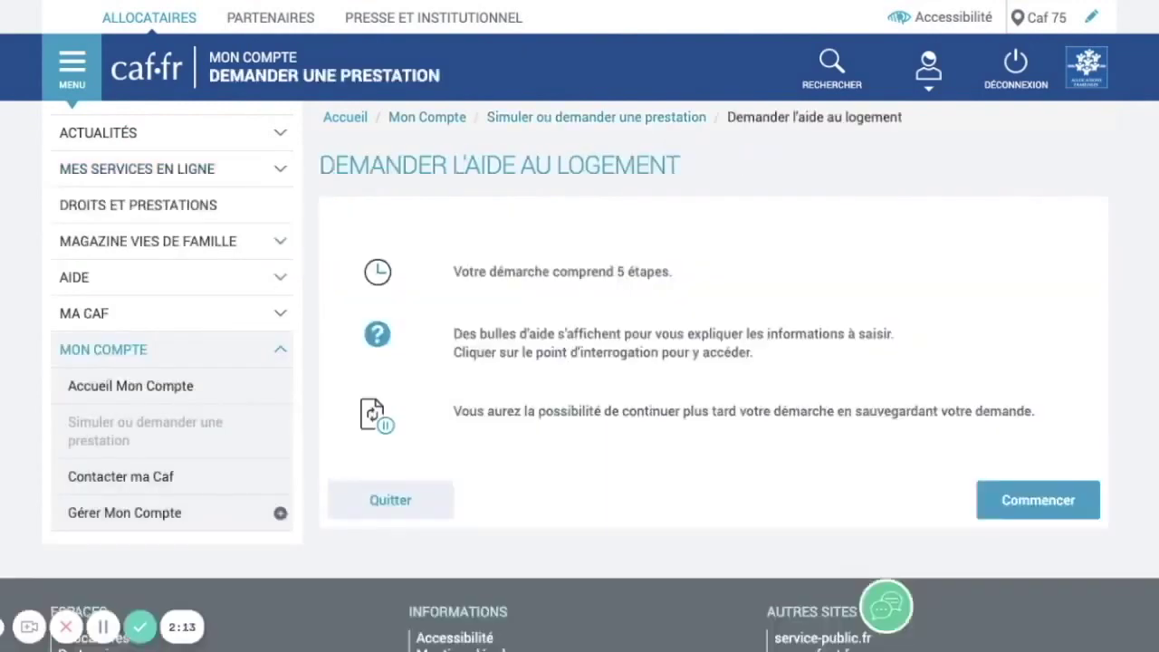
click(1030, 504)
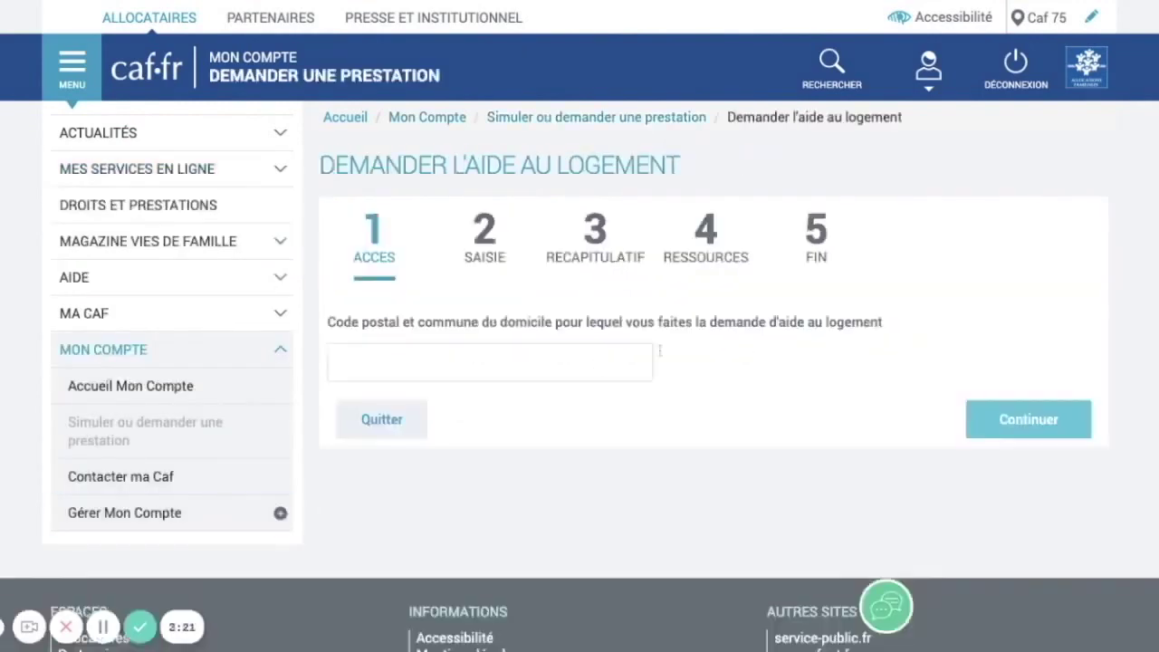
Step: Enter postal code 59800, not living as a couple, student, and 0 household members
click(546, 362)
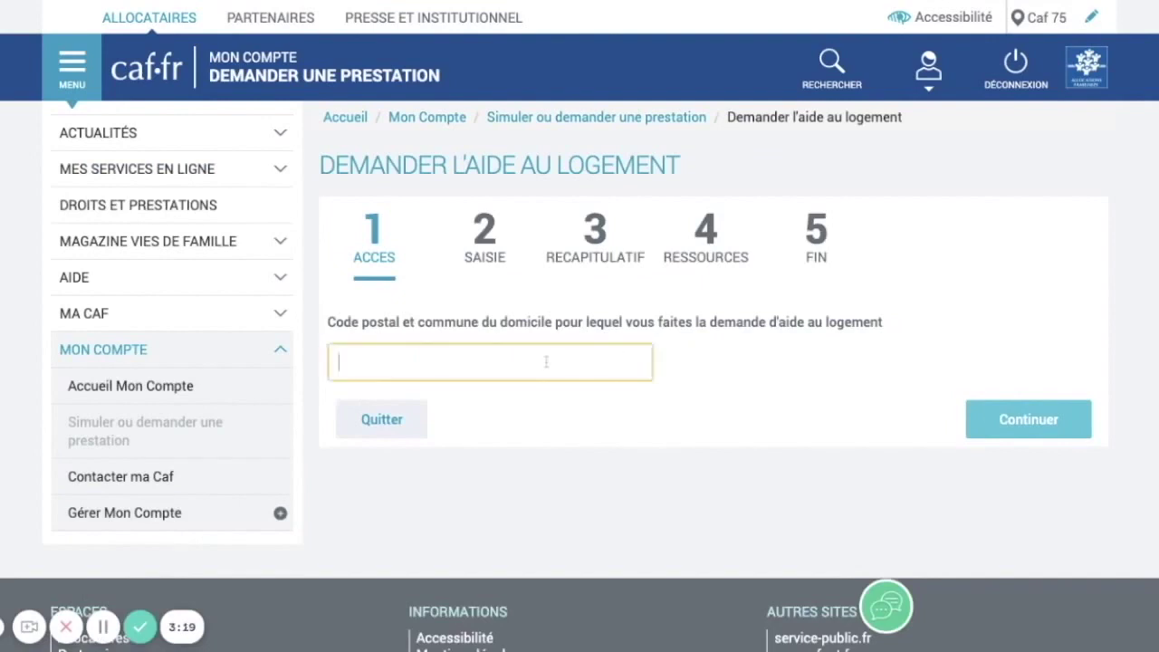
text(59800 LILLE)
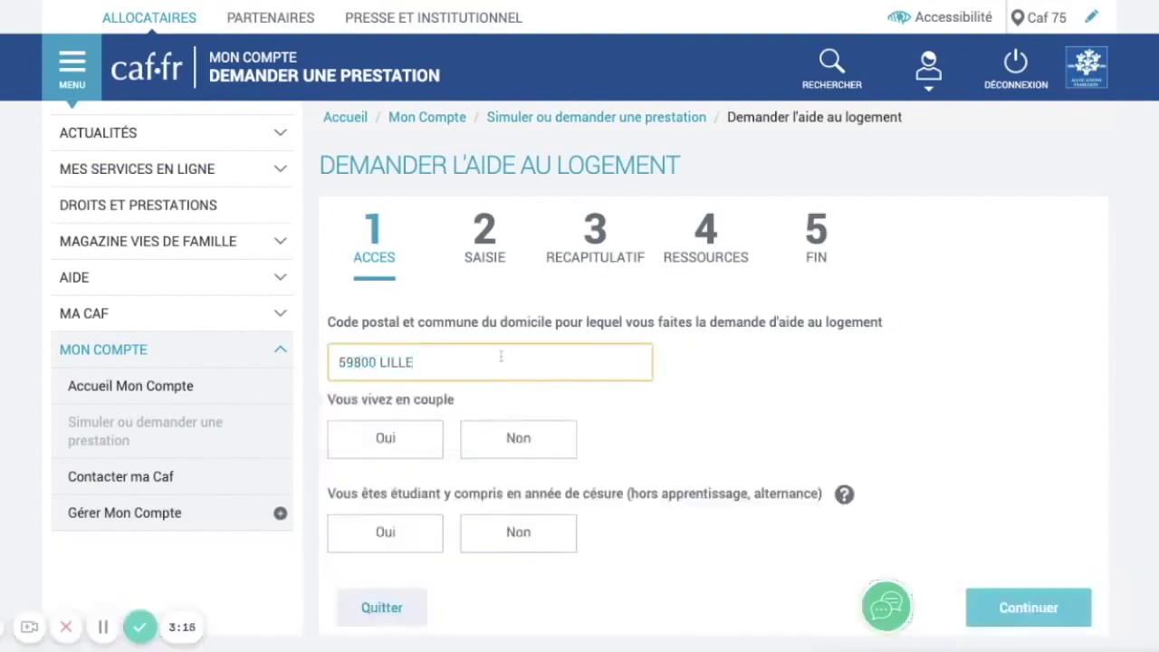
scroll(501, 356, down, 2)
scroll(501, 356, up, 1)
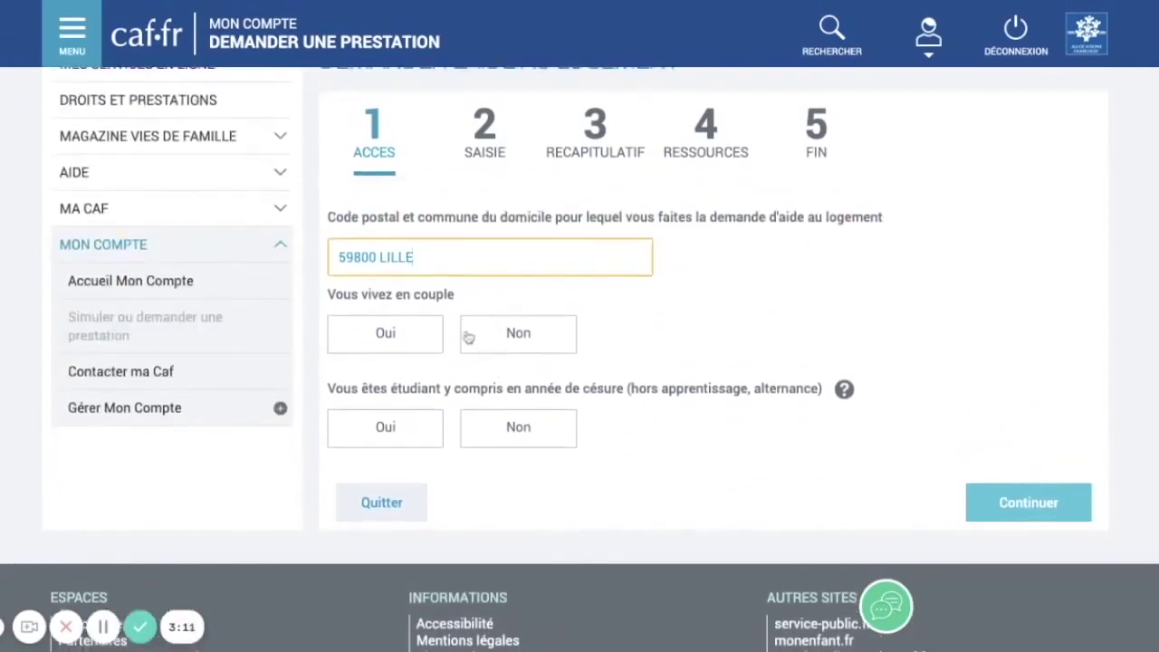
click(508, 336)
click(423, 357)
click(406, 389)
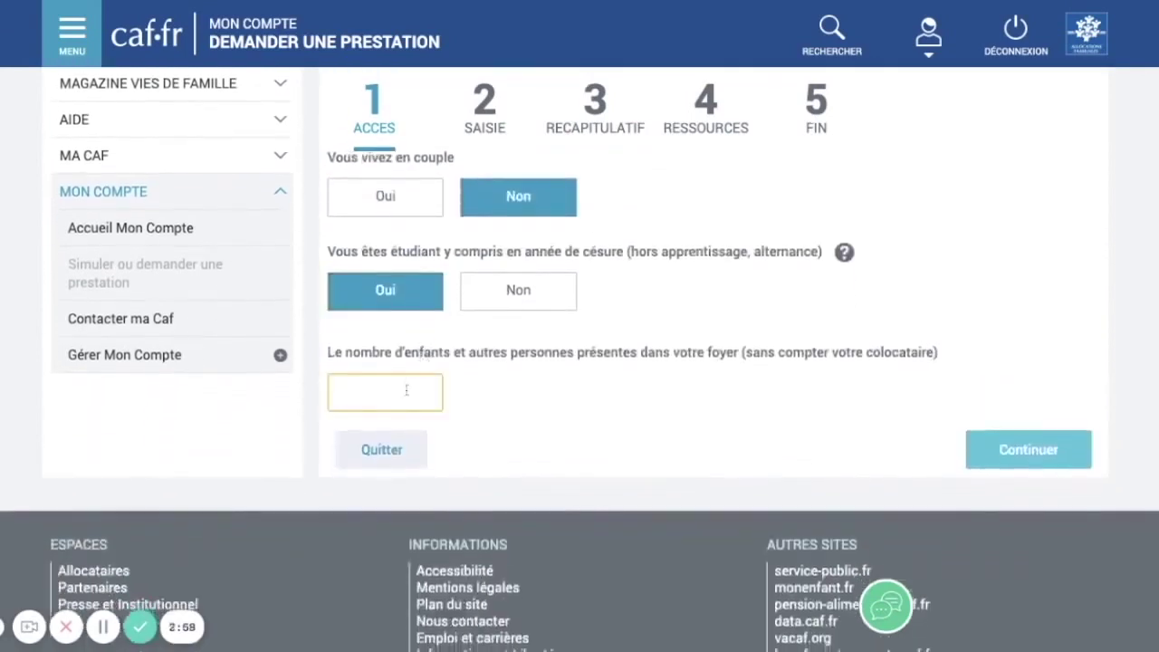
text(0)
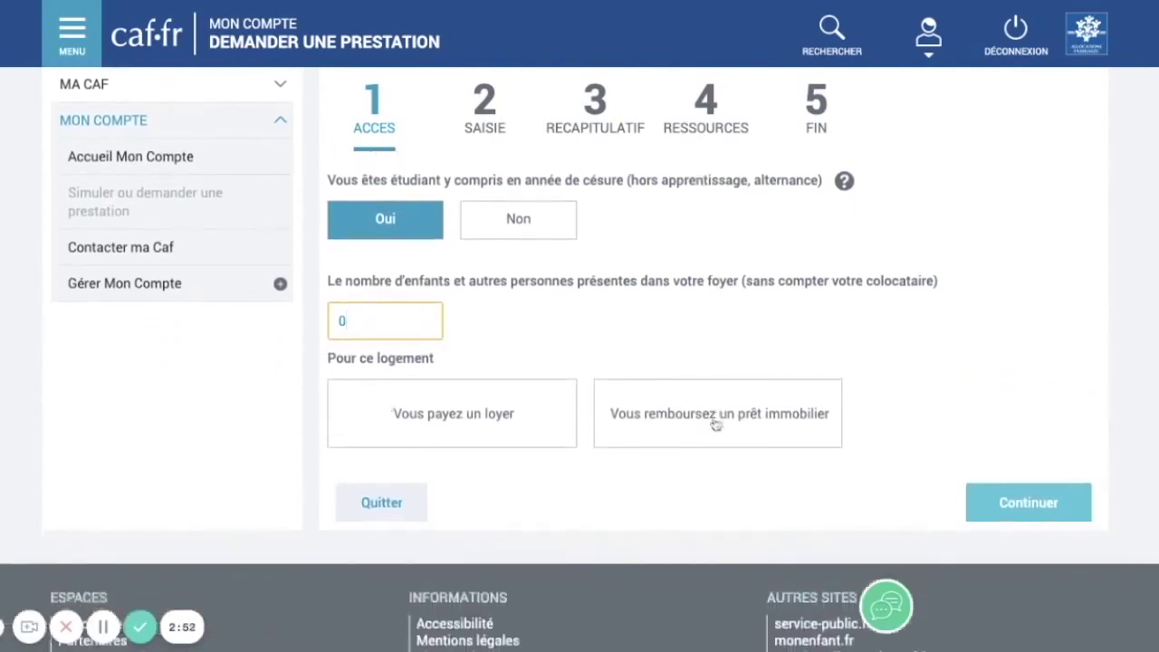
Step: State that rent is paid for the home, with move-in date 01/09/2021
click(422, 414)
scroll(478, 420, down, 3)
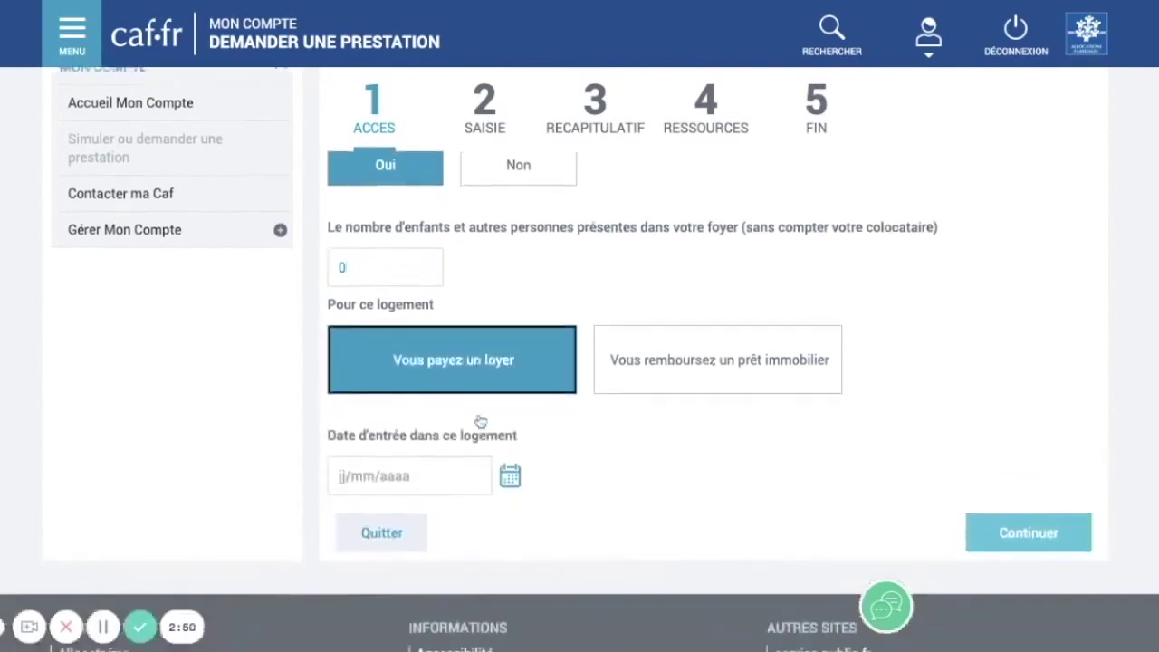
click(451, 385)
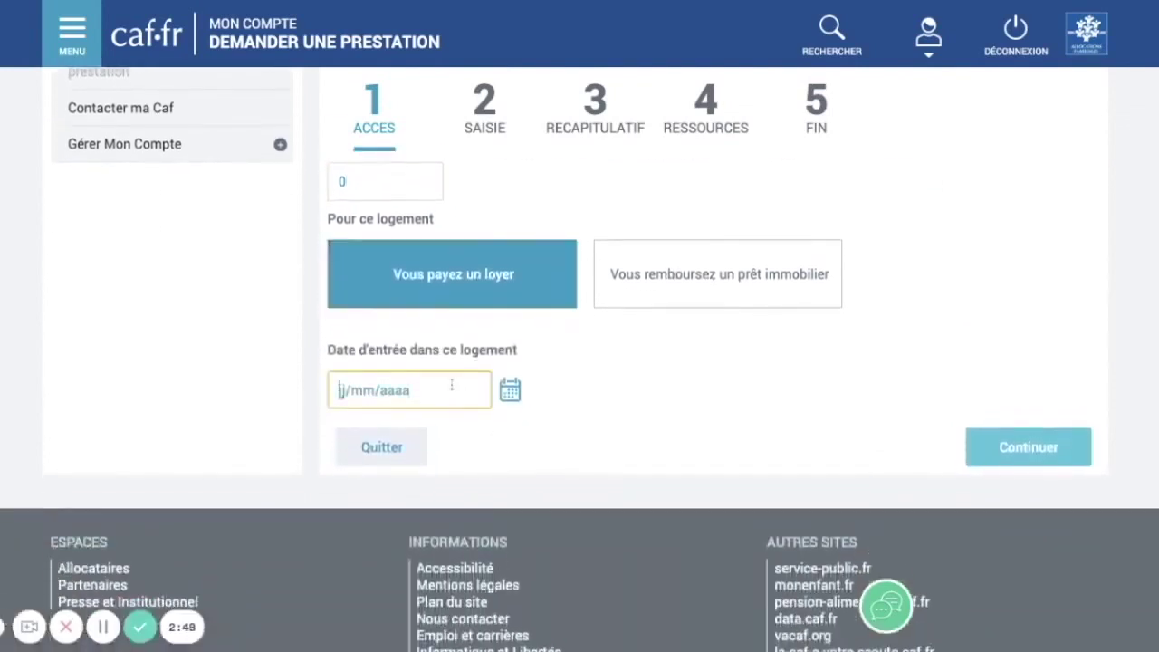
text(01/09/2021)
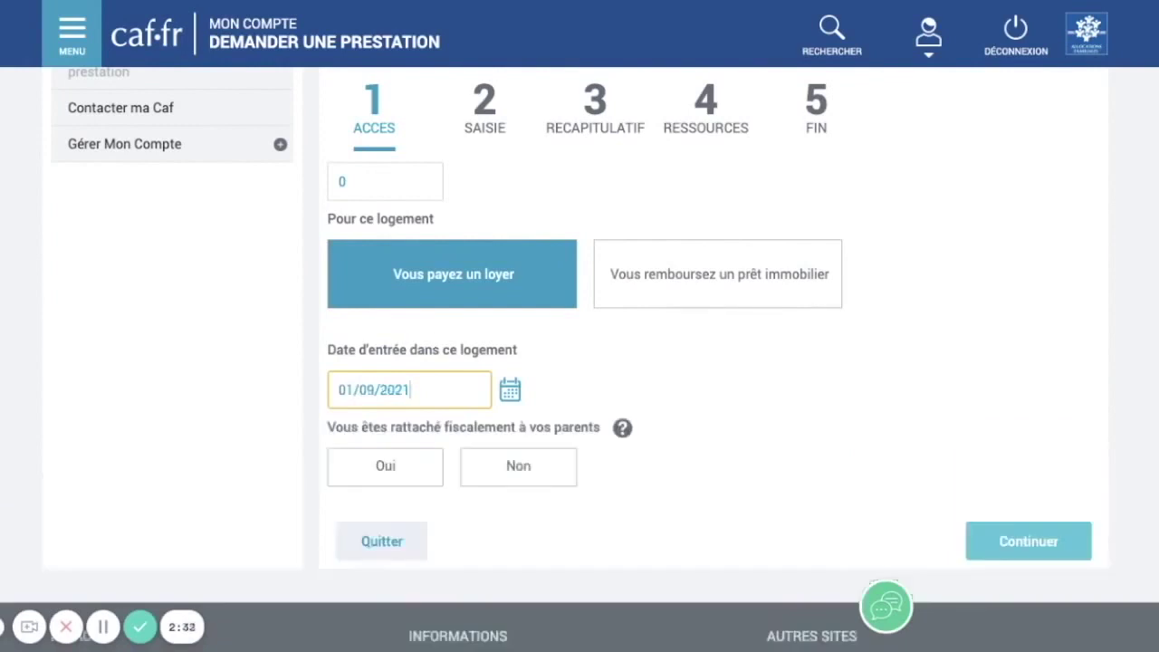
Step: Answer not fiscally attached, tenant, not family-owned, lease in own name, and submit
click(475, 466)
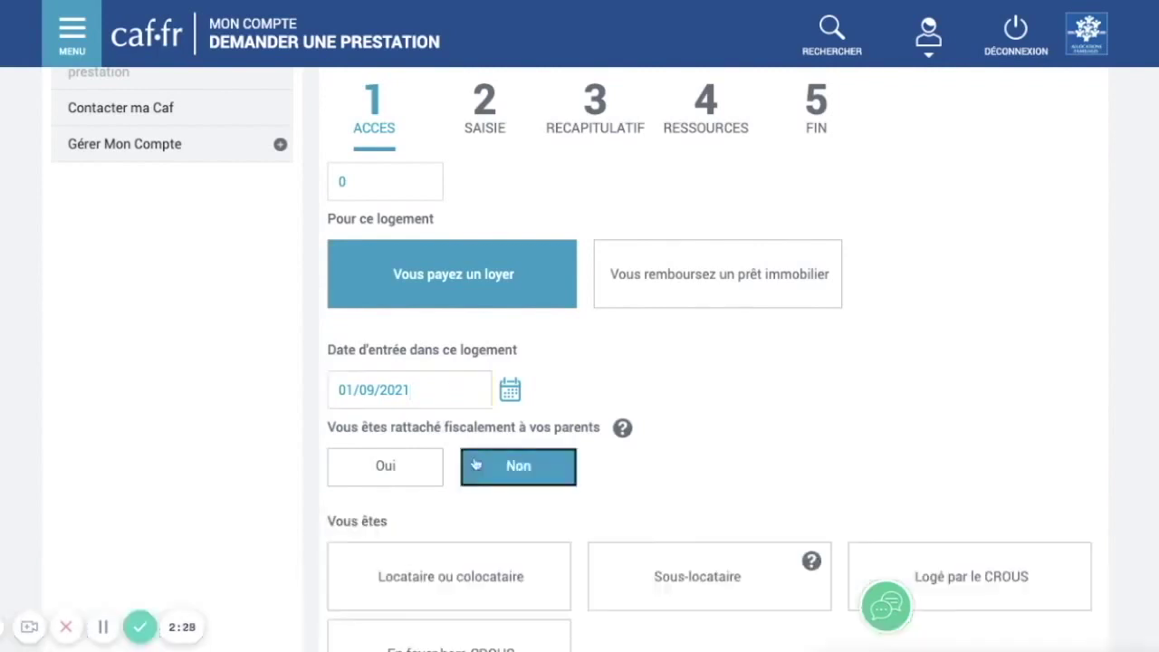
click(471, 422)
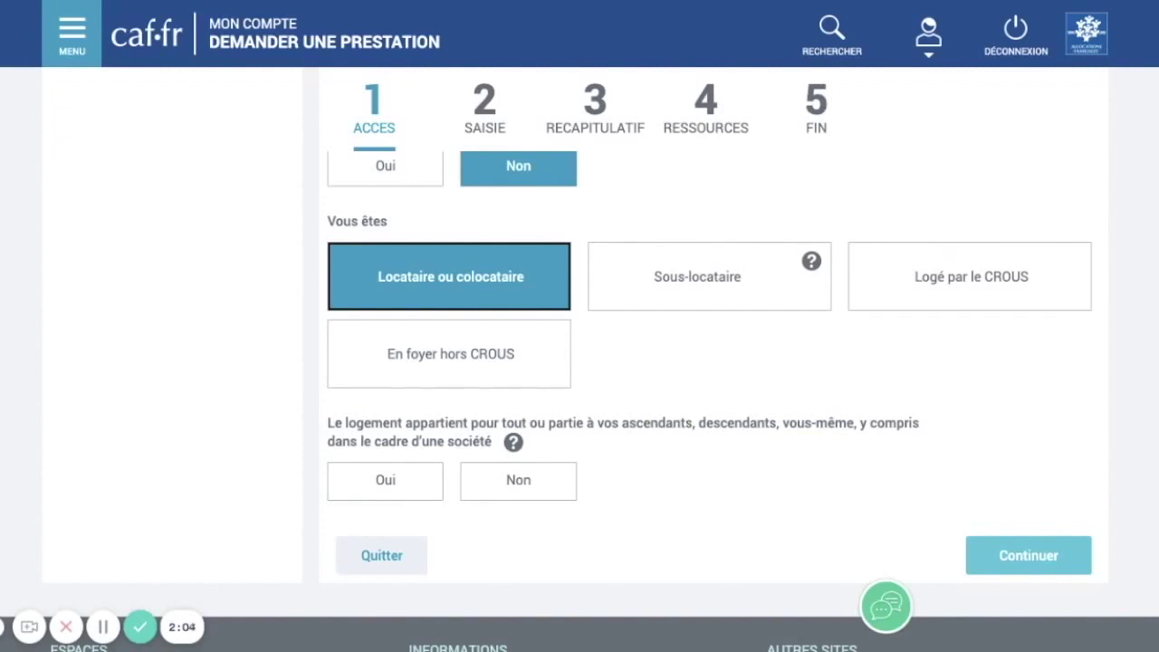
click(482, 493)
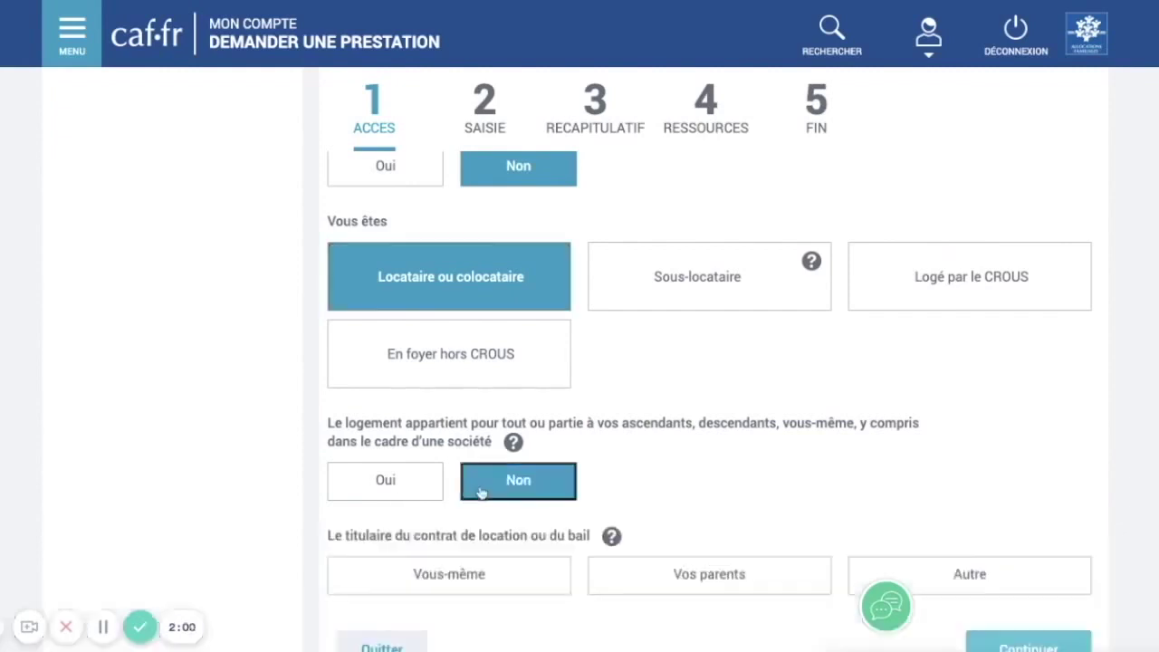
scroll(707, 362, down, 2)
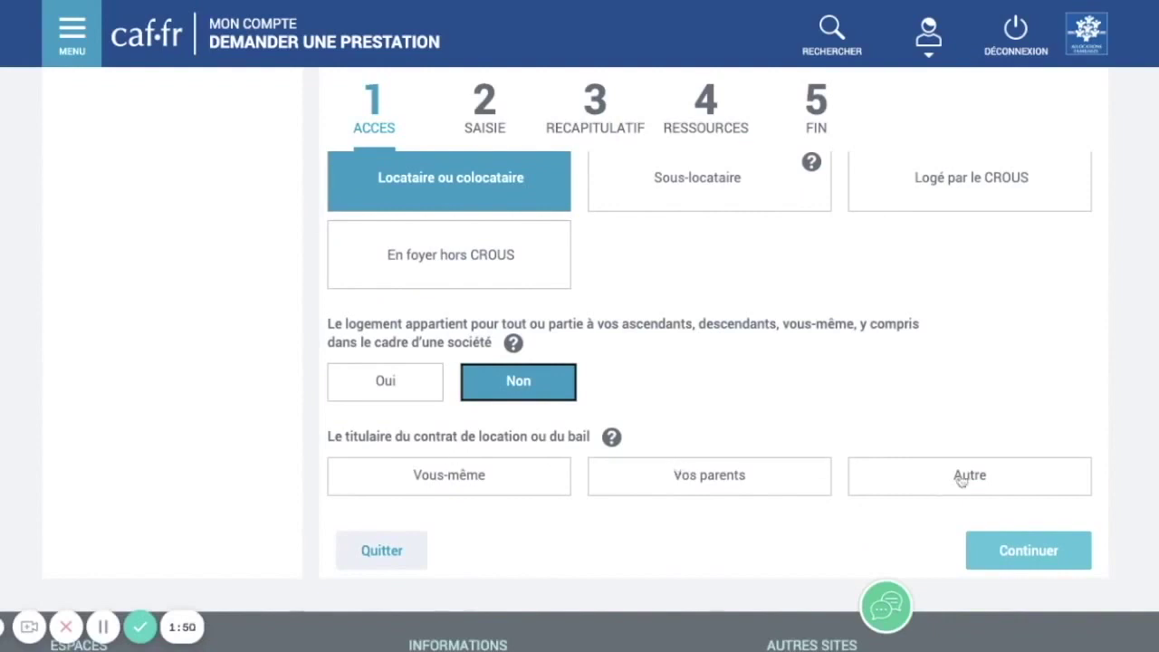
click(453, 477)
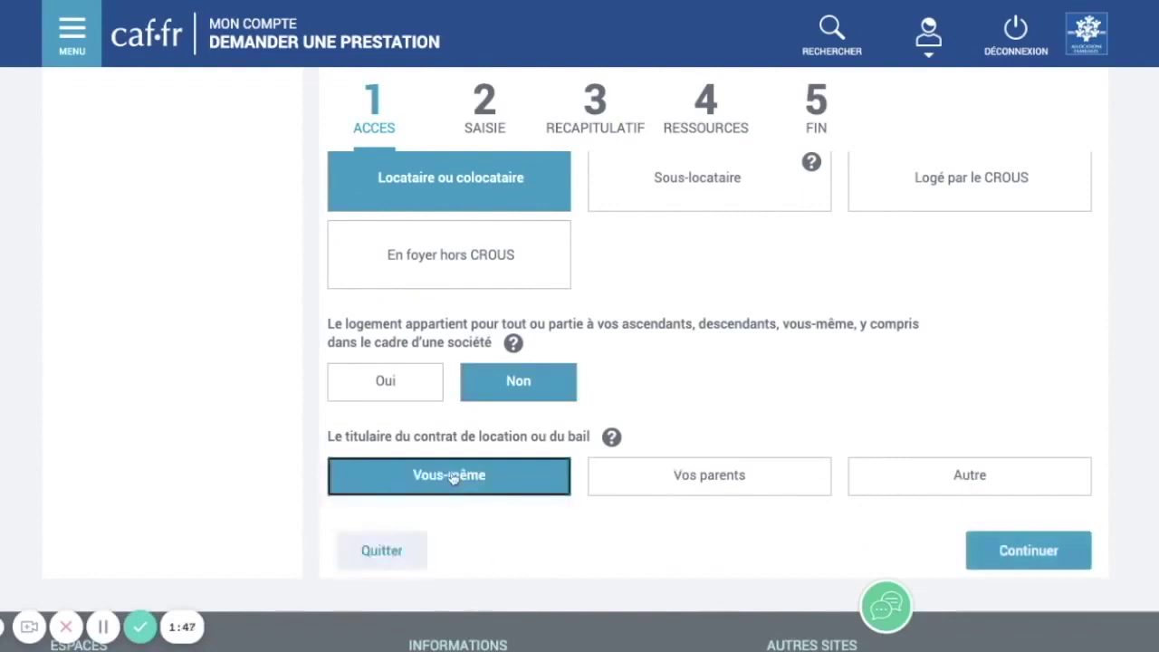
click(1028, 551)
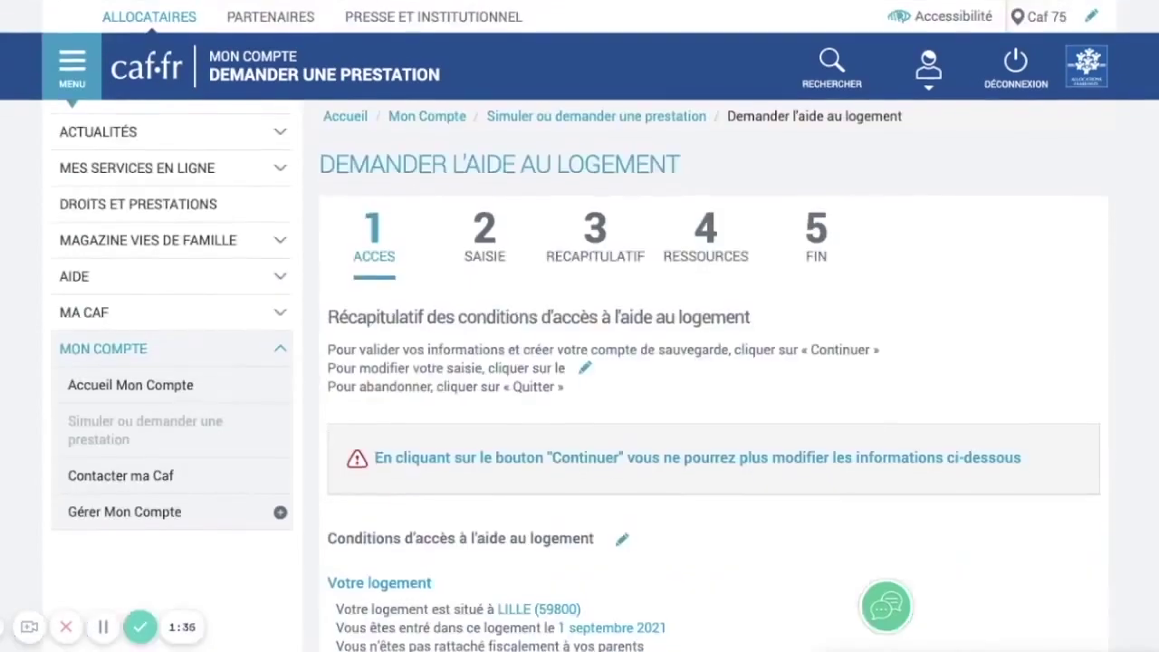
Step: Validate the access conditions summary and start the Saisie step's questions
scroll(580, 362, down, 1)
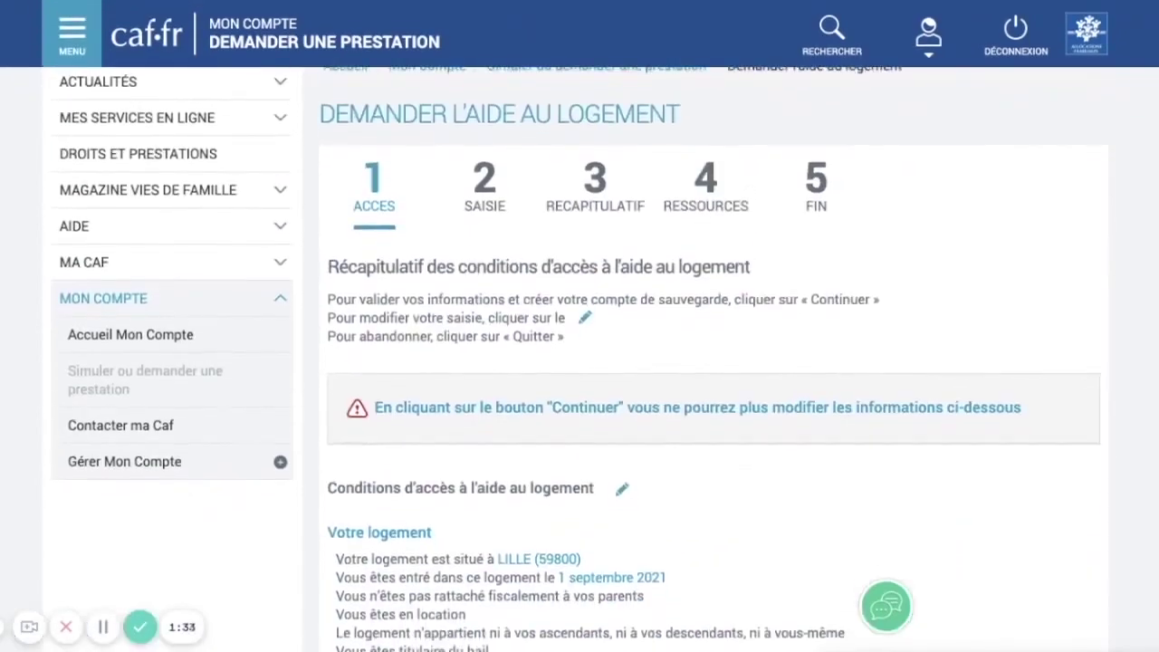
scroll(579, 362, down, 4)
click(1055, 613)
scroll(580, 362, down, 2)
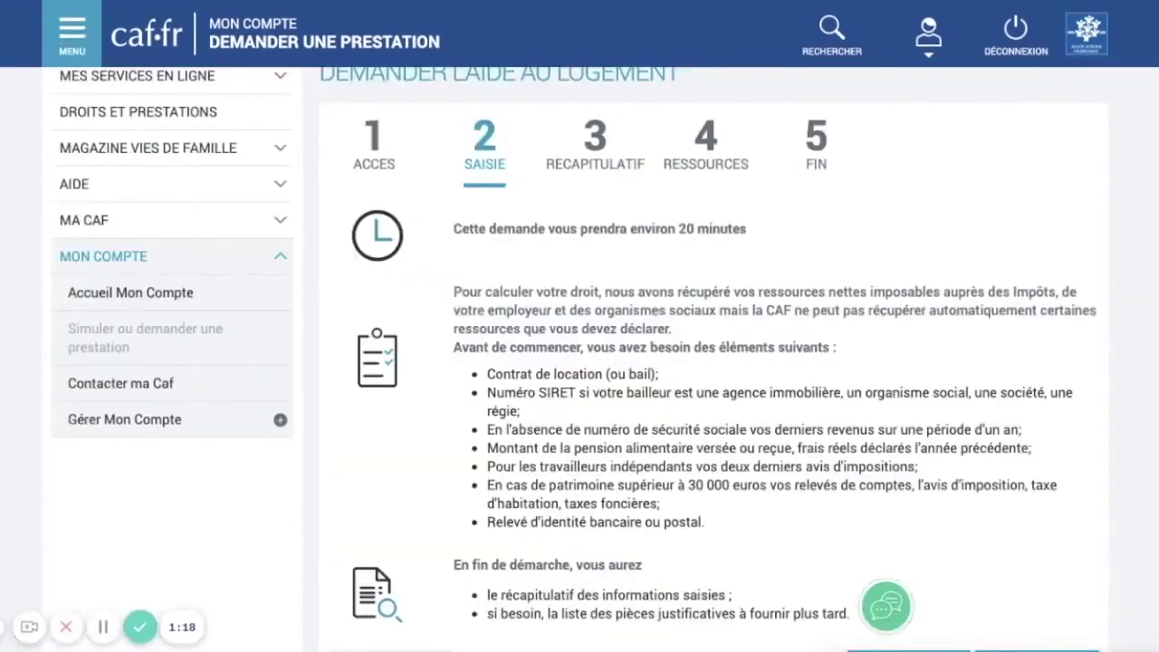
scroll(1056, 293, down, 4)
click(1047, 332)
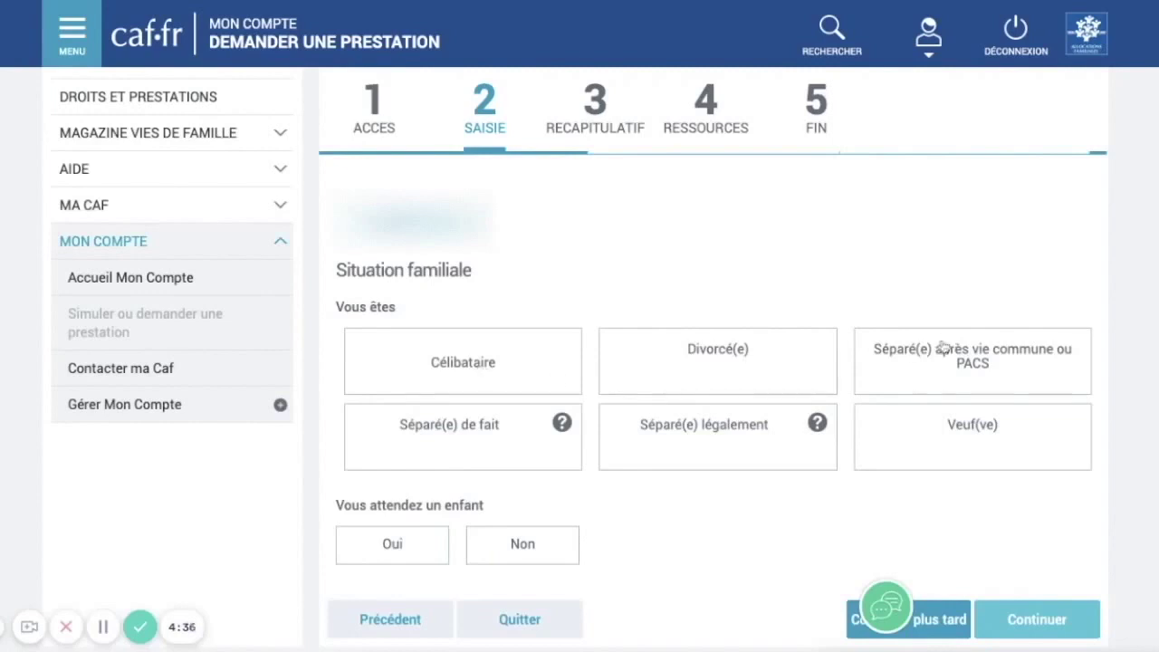
Step: Declare being single with no child expected, then a student without a scholarship
click(470, 354)
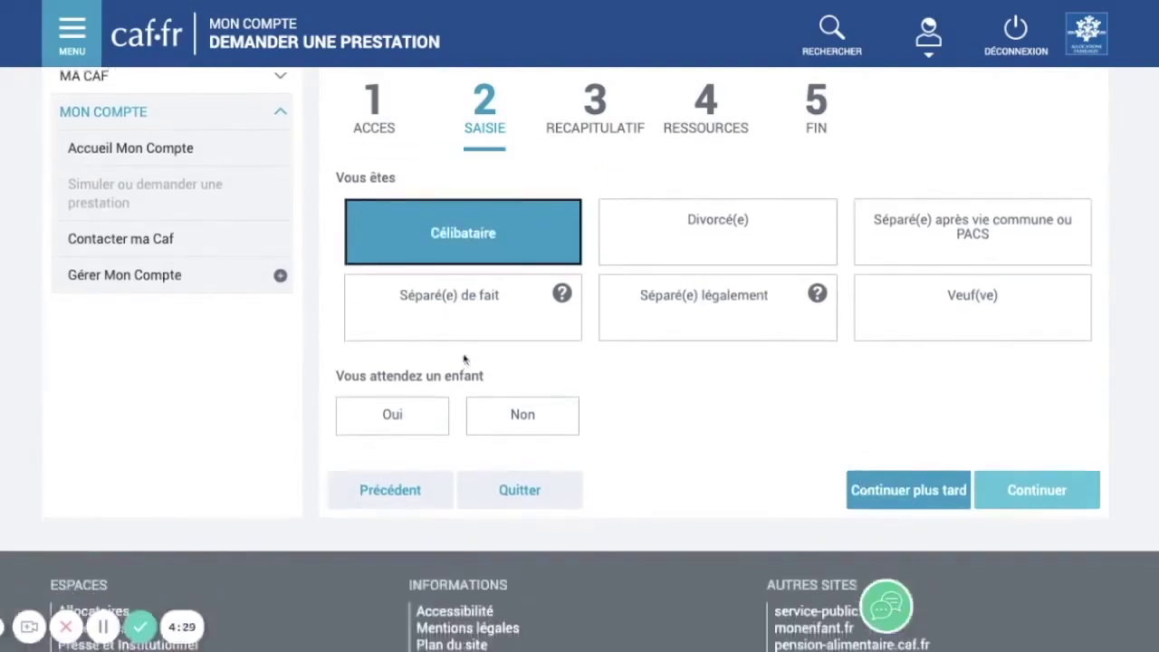
click(496, 420)
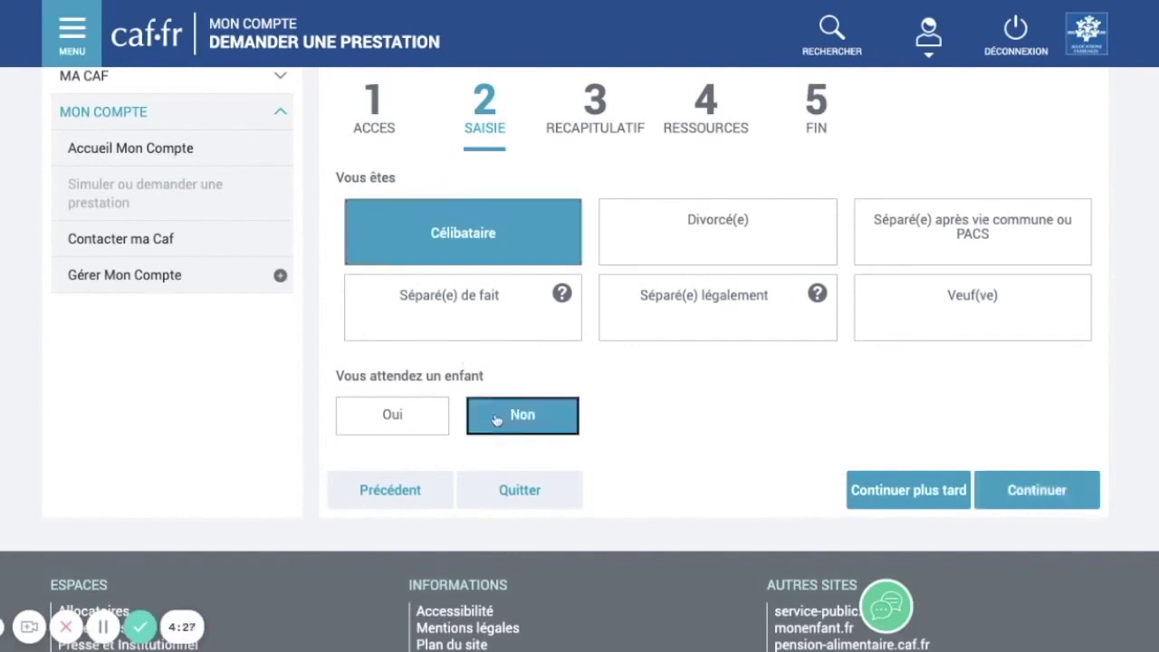
click(1044, 489)
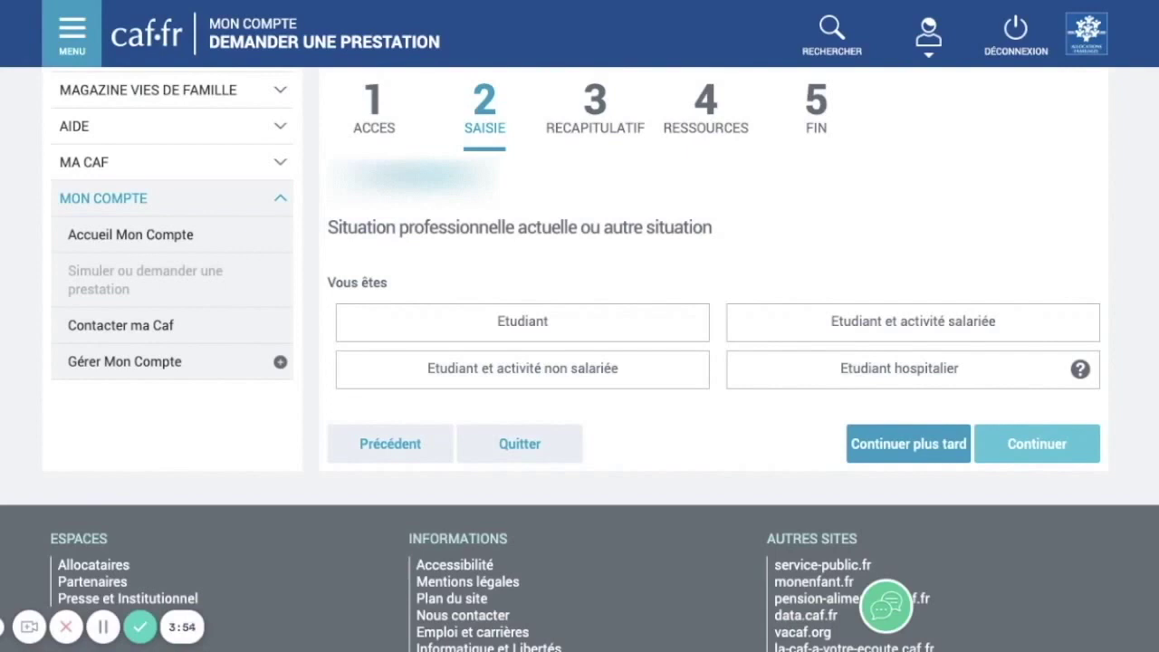
click(646, 326)
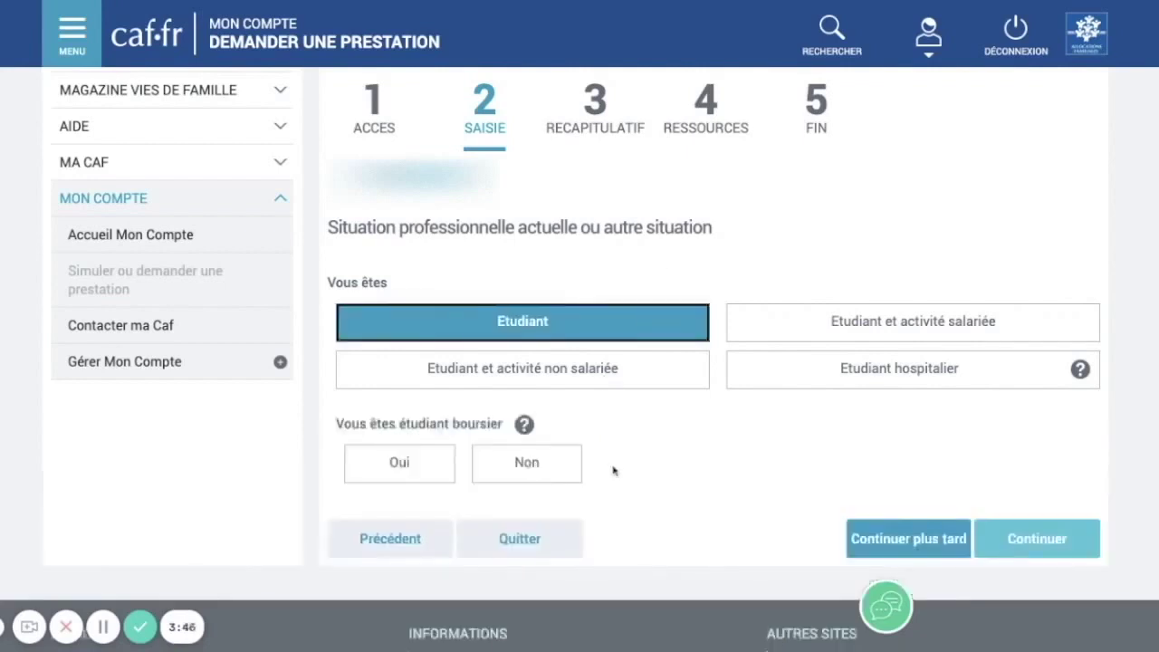
click(552, 466)
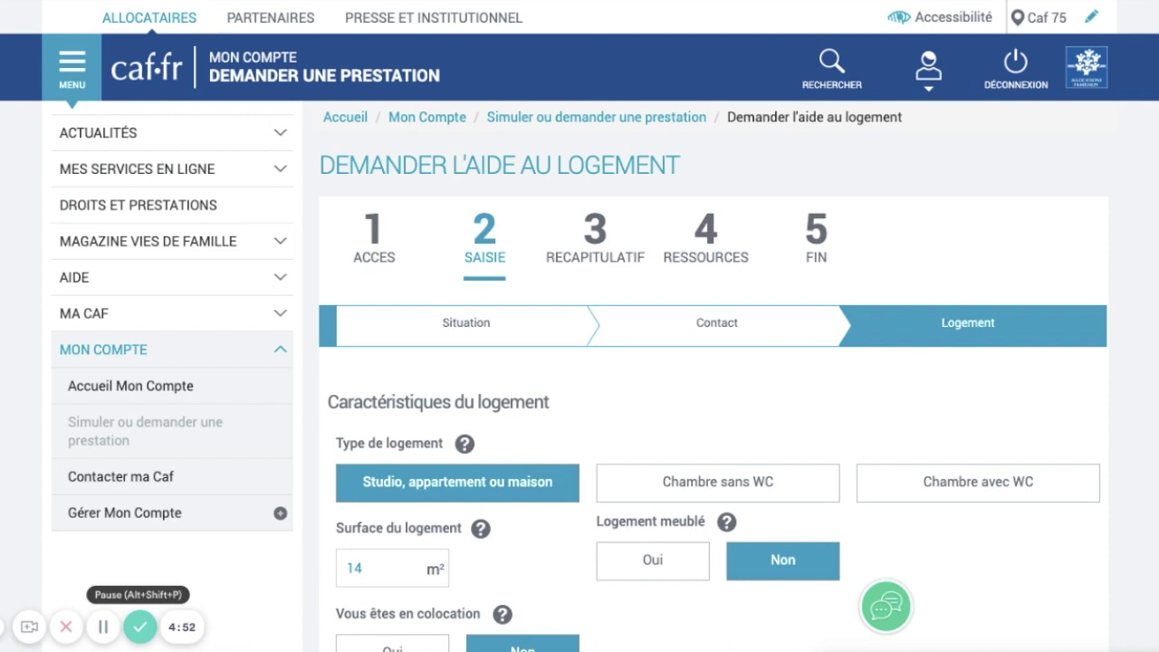
Step: Scroll through the housing details: 14 m² unfurnished studio with 900,00 € rent
scroll(532, 444, down, 3)
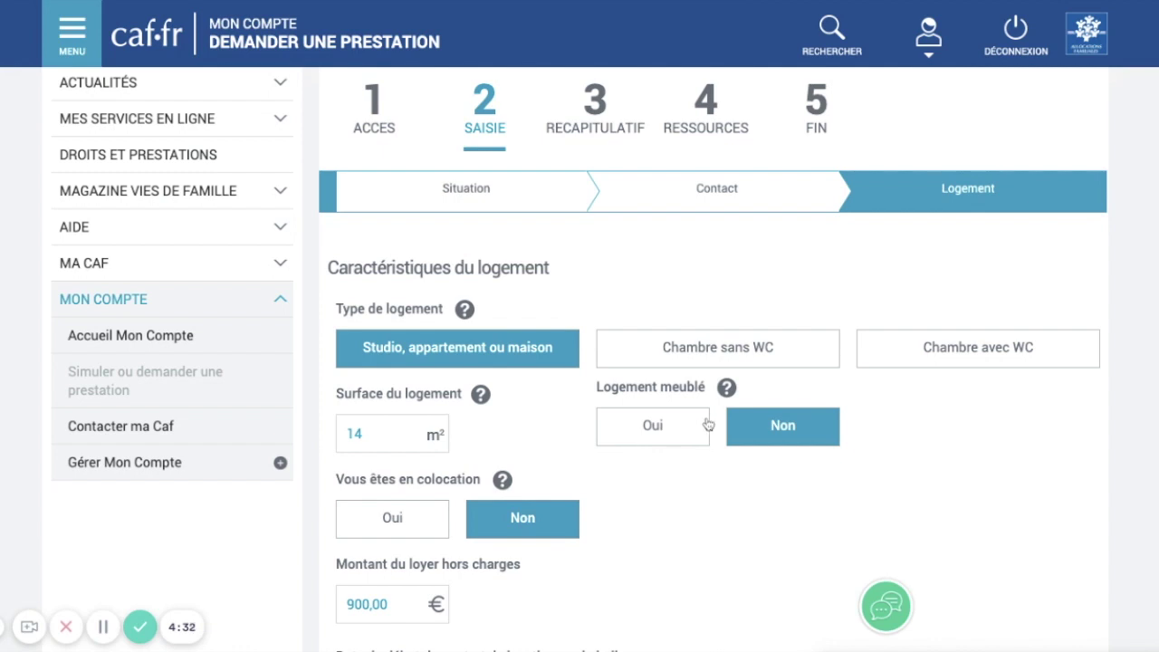
scroll(707, 427, down, 2)
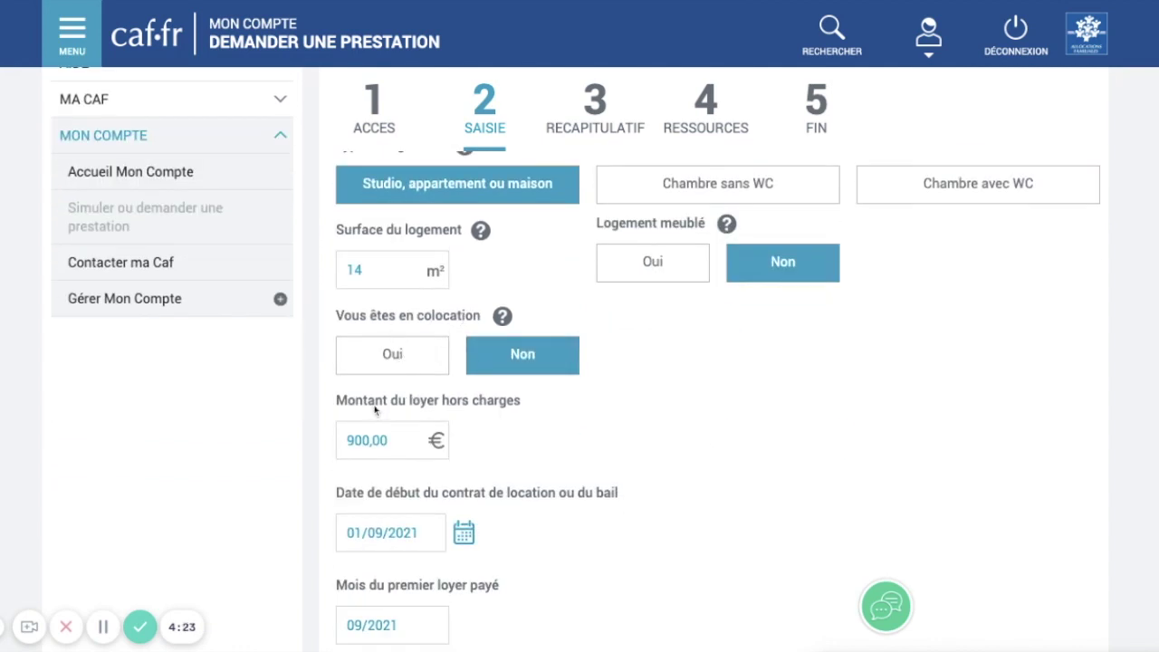
scroll(543, 408, down, 2)
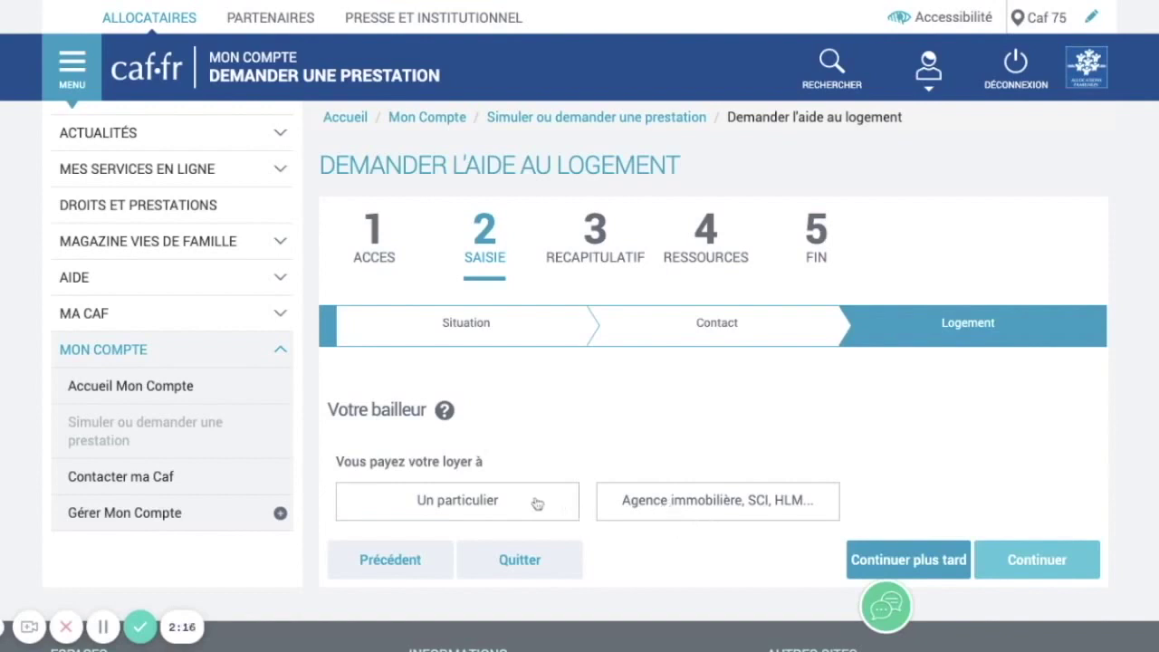
Step: Record the landlord as an agency in France with a known SIRET, answering Non to the second-home question
click(623, 504)
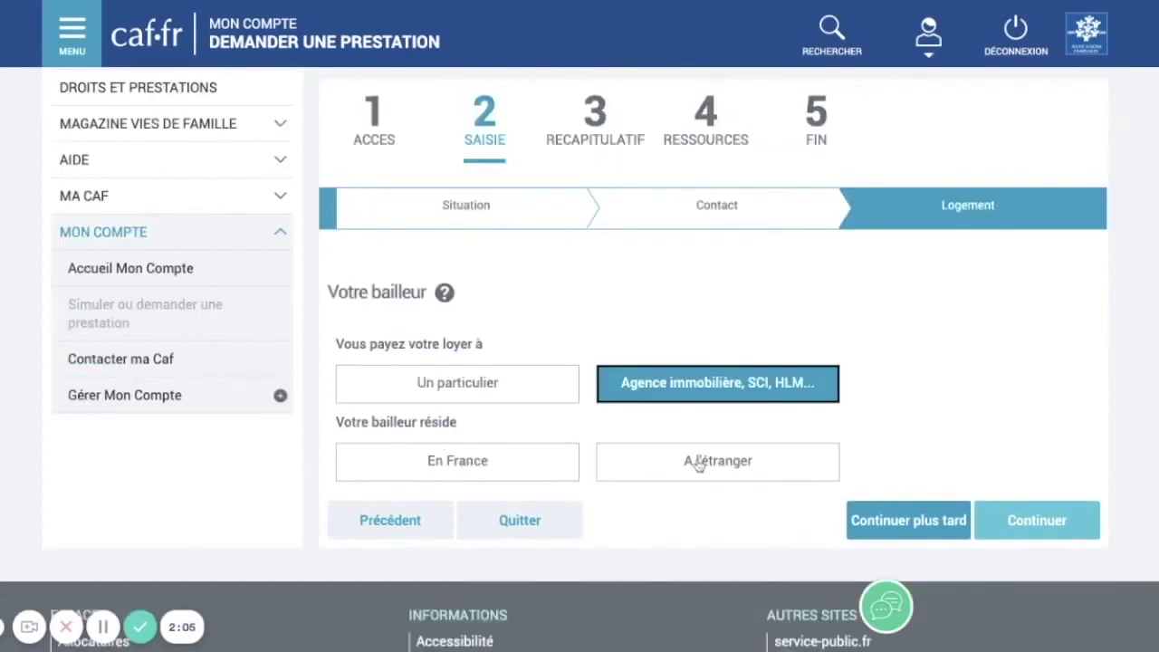
click(480, 459)
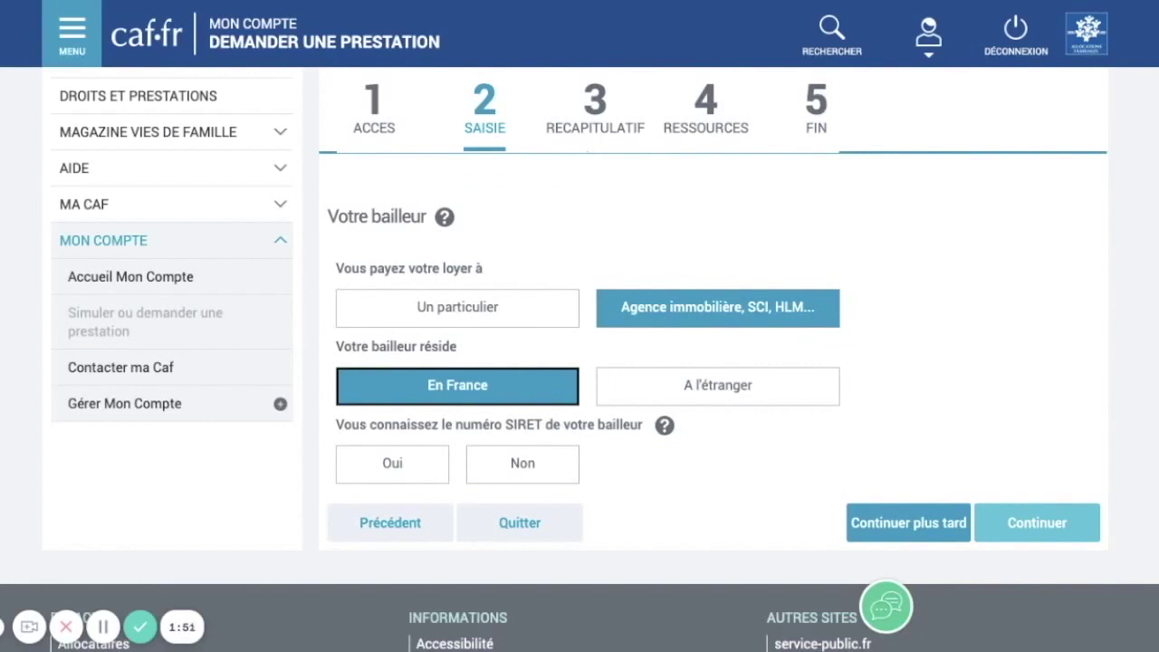
click(409, 466)
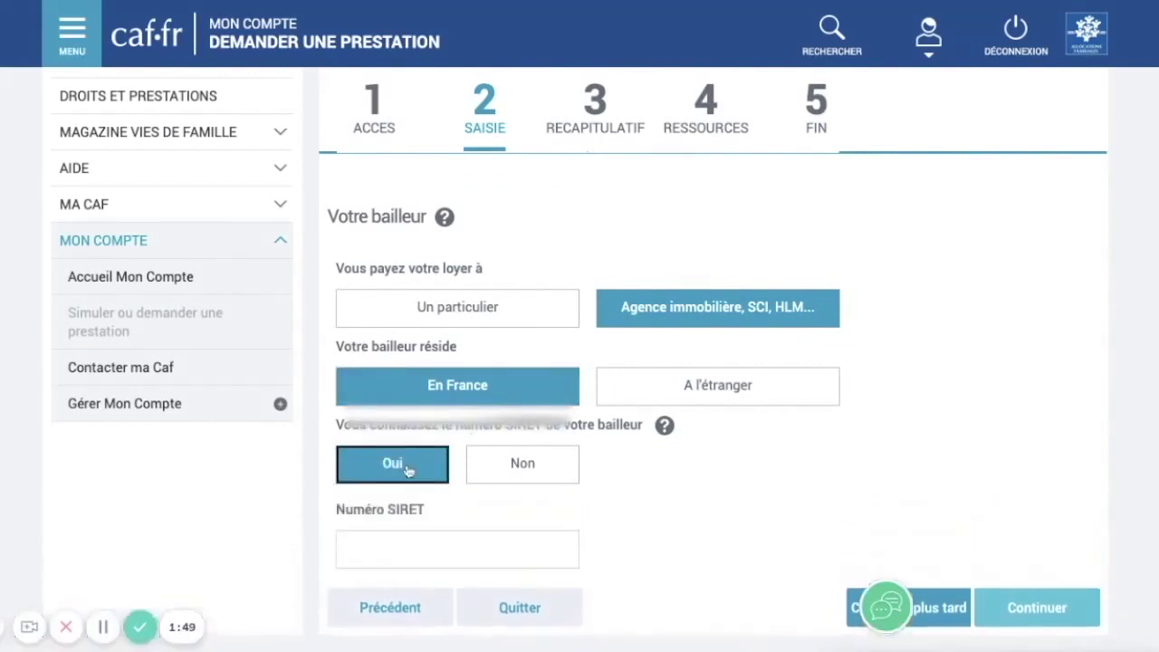
scroll(409, 471, down, 1)
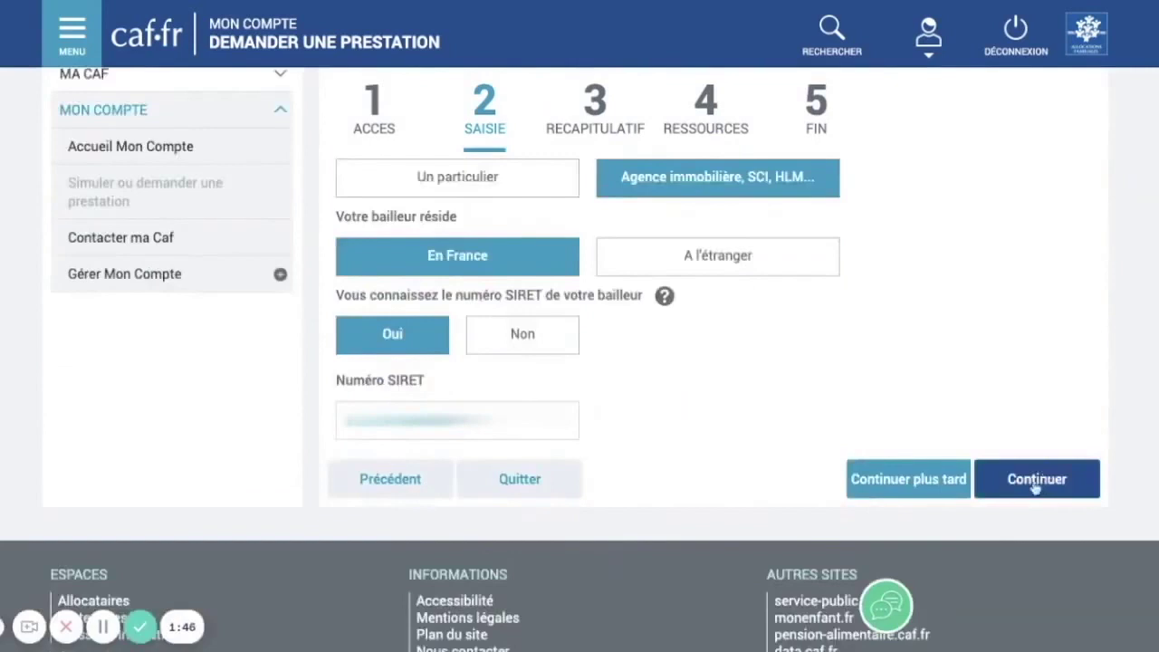
click(1035, 481)
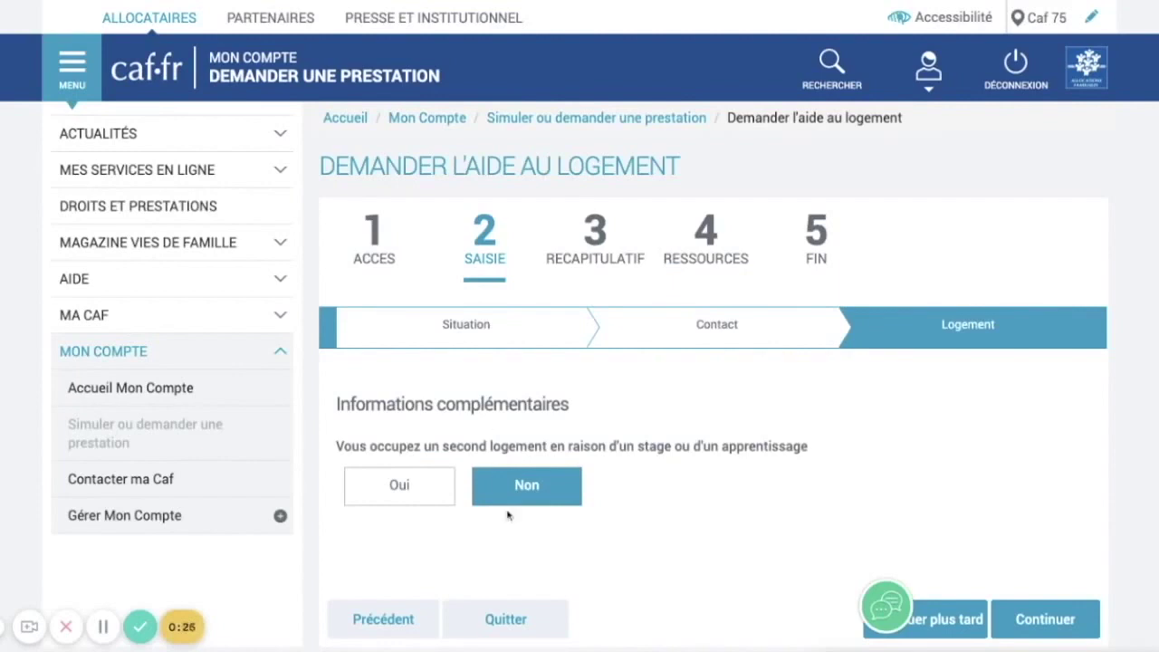
scroll(524, 470, down, 2)
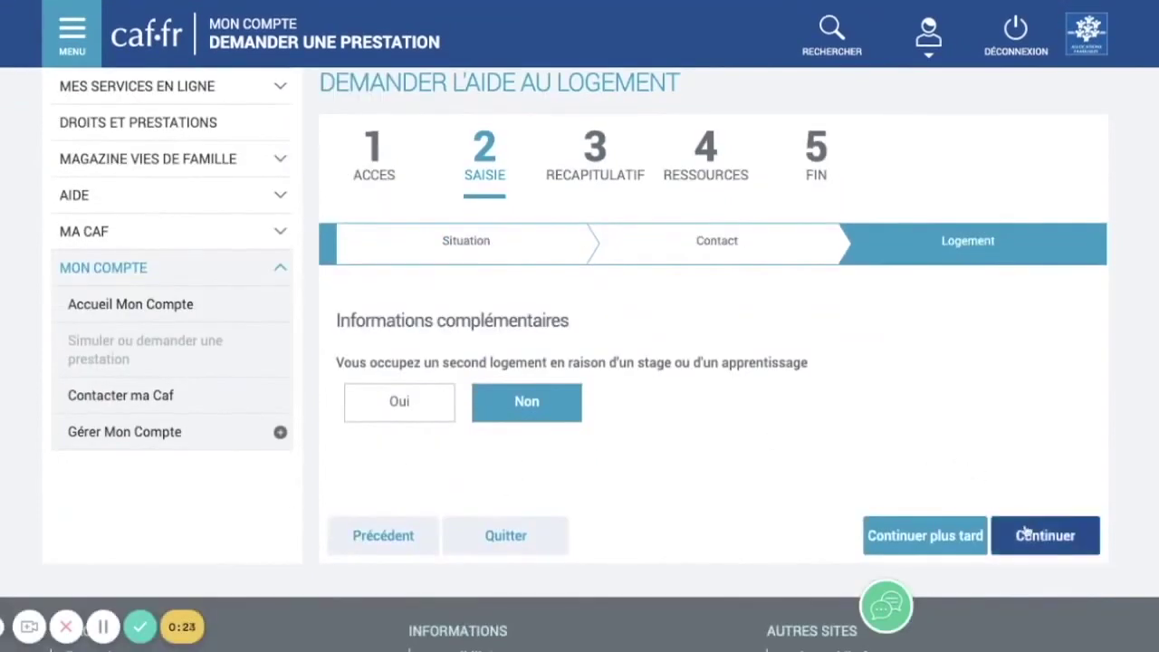
click(1031, 534)
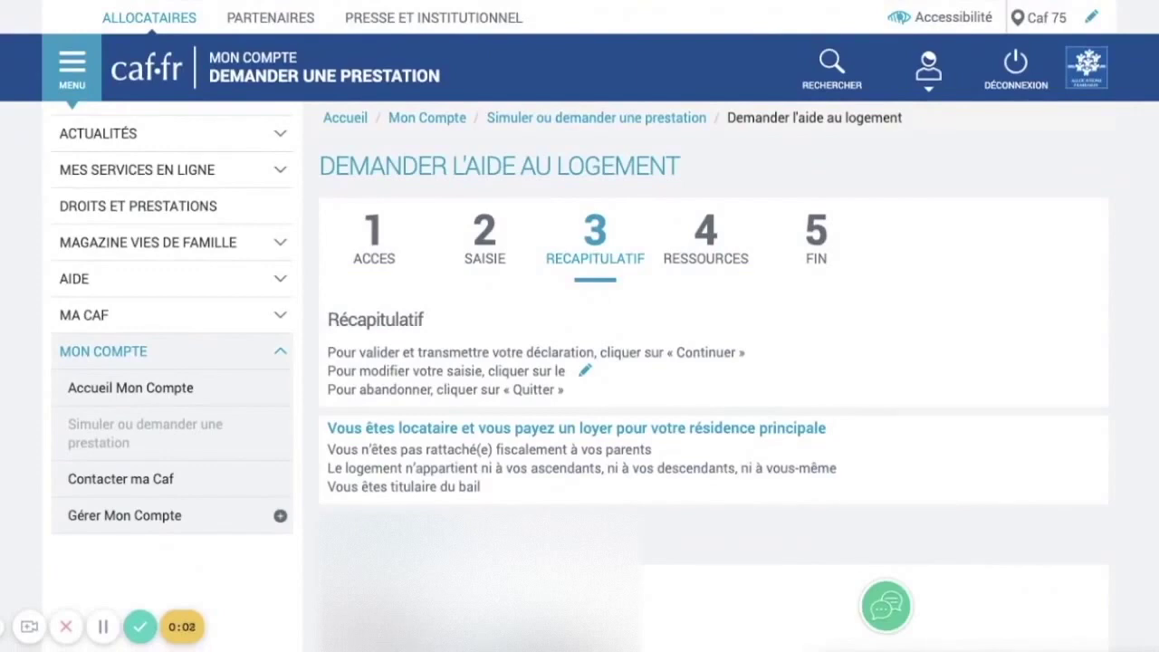
Step: Scroll through the Récapitulatif summary of the housing aid request
scroll(1030, 335, down, 10)
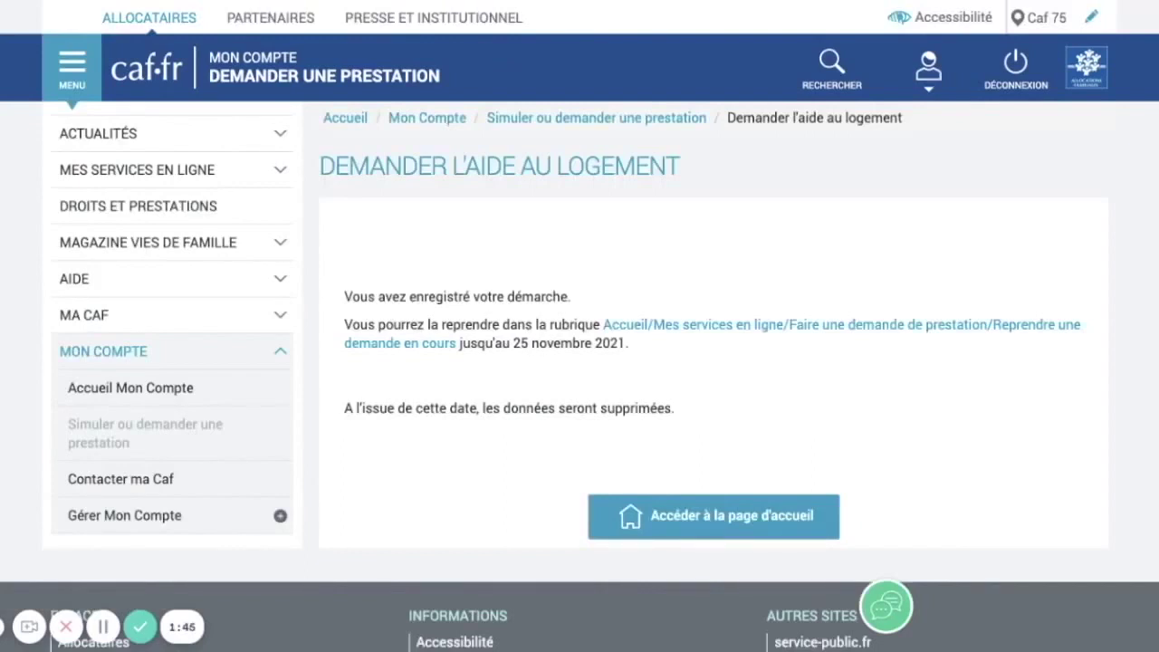
Step: Expand MES SERVICES EN LIGNE in the left menu to show options such as making a benefit request
click(137, 170)
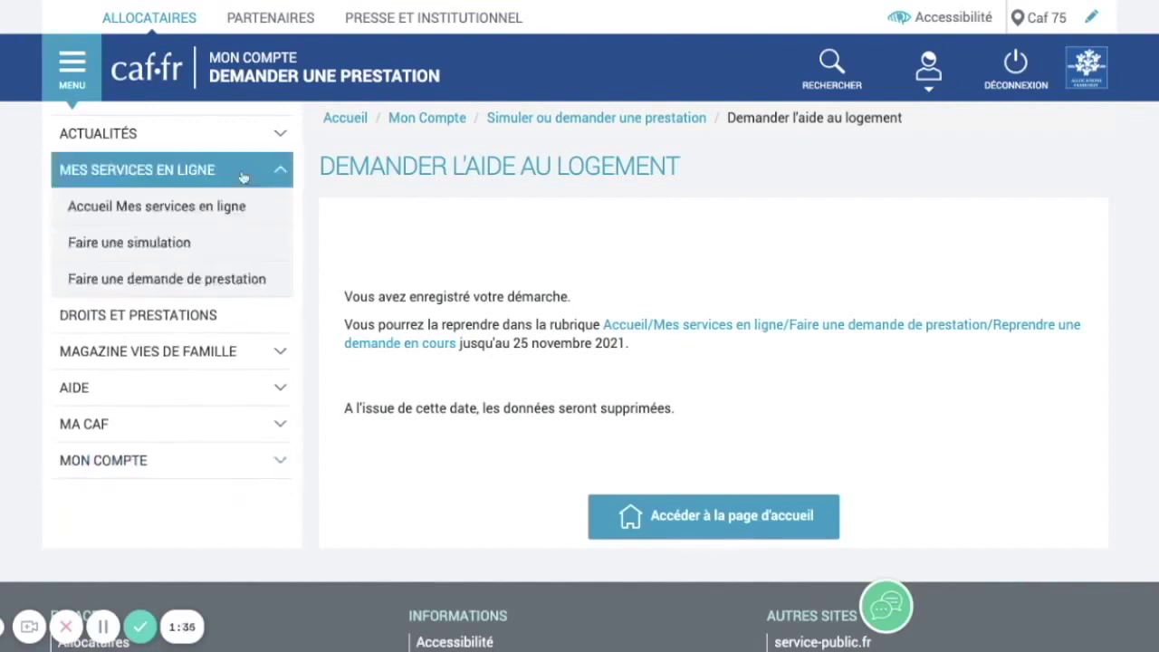